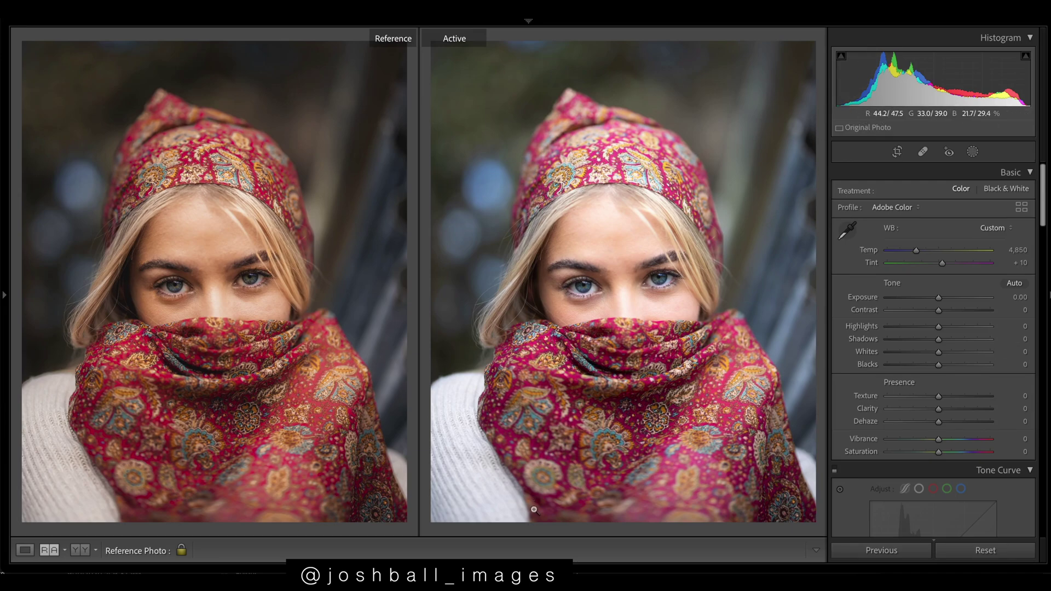
Step: Darken the portrait's base tones by setting Exposure to -0.60, Highlights to -64 and Blacks to +19
left_click_drag(1042, 179, 1042, 420)
scroll(933, 350, "up", 10)
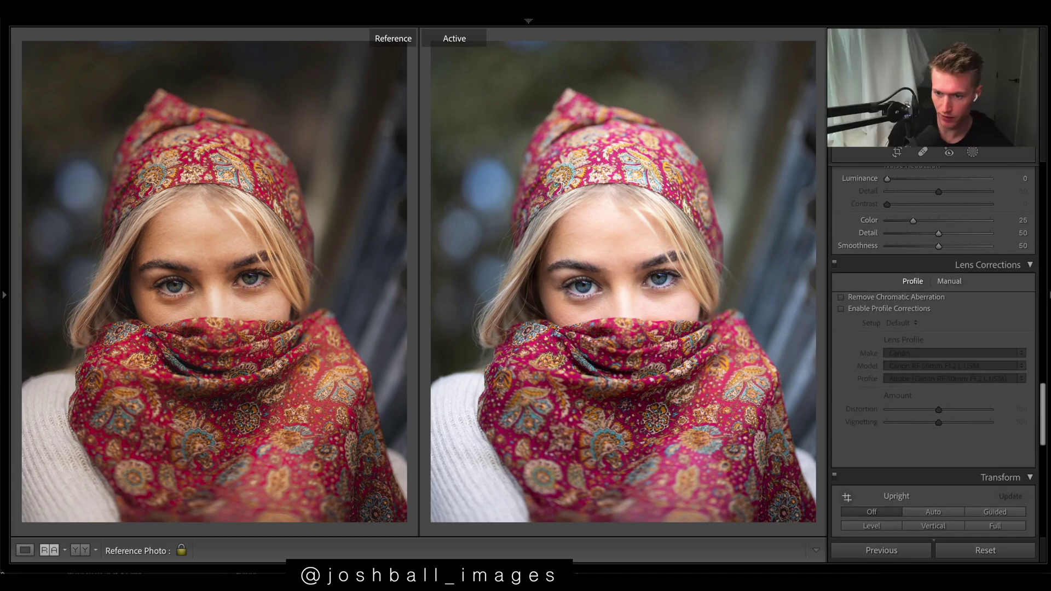
left_click_drag(938, 211, 932, 213)
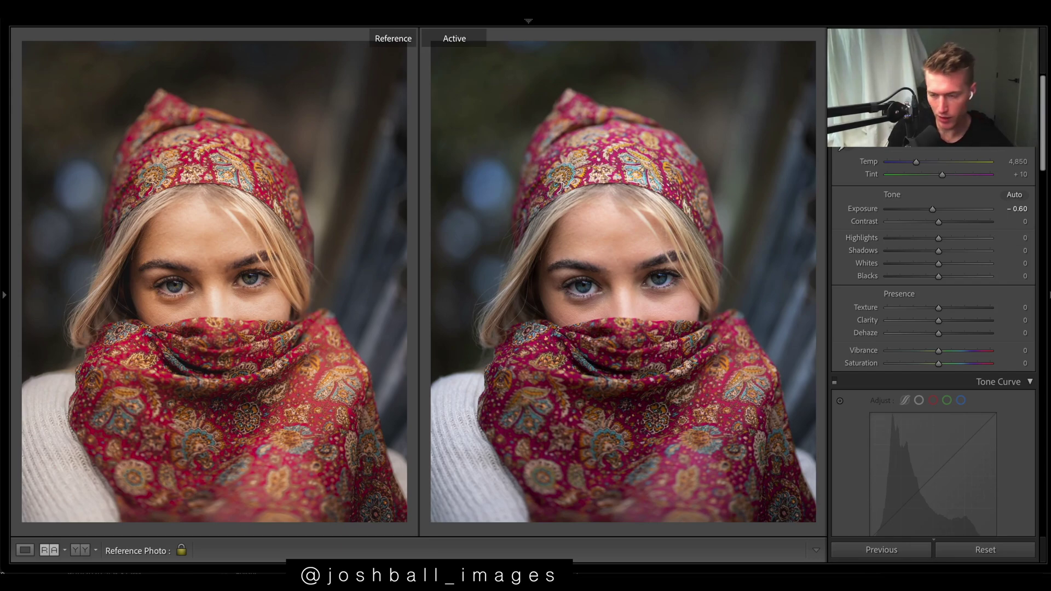
left_click(897, 239)
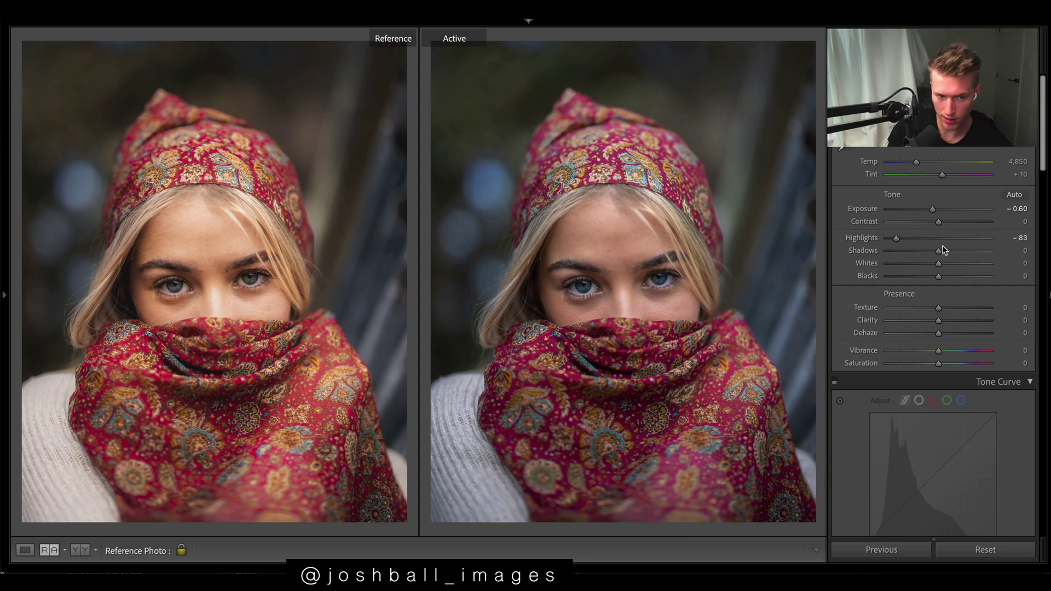
mouse_move(902, 237)
left_mouse_down()
mouse_move(1005, 243)
mouse_move(875, 244)
mouse_move(906, 242)
left_mouse_up()
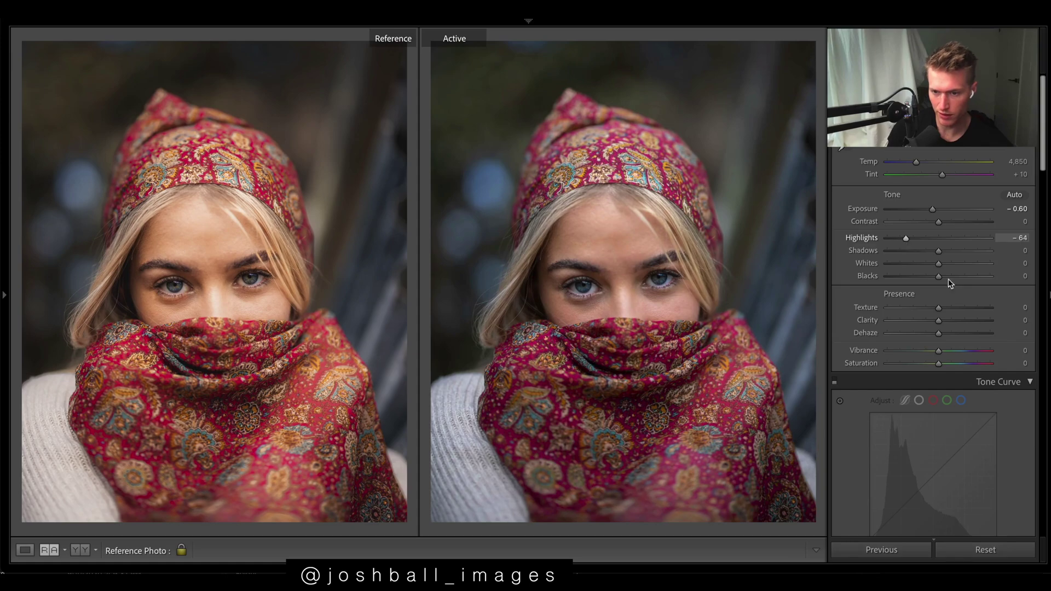
scroll(965, 287, "down", 1)
scroll(964, 287, "down", 1)
left_click(949, 247)
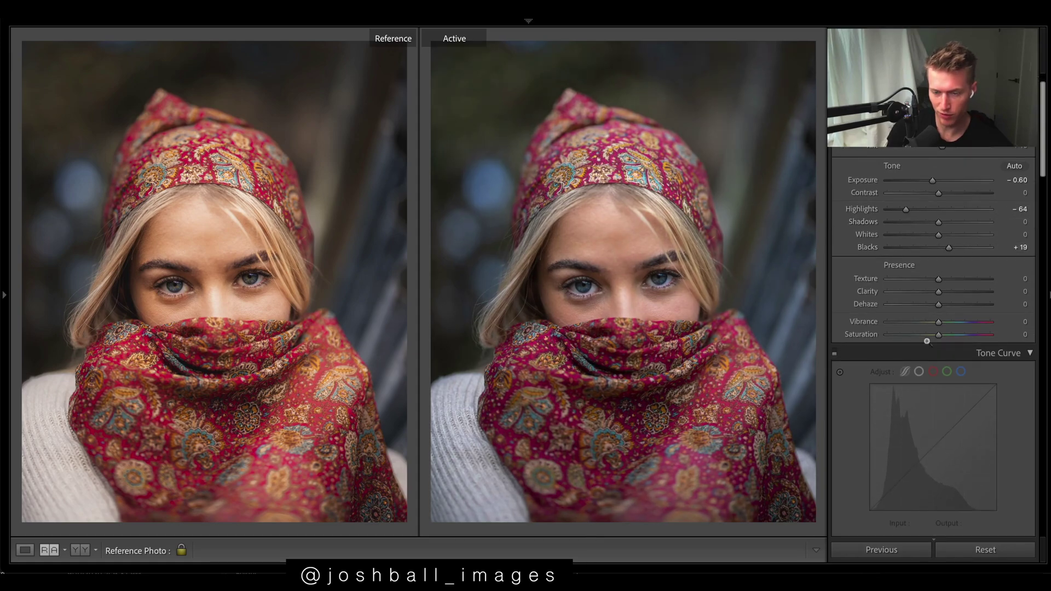
Step: Turn on the tone curve adjustments and examine the point, green-channel and parametric curves
left_click(834, 351)
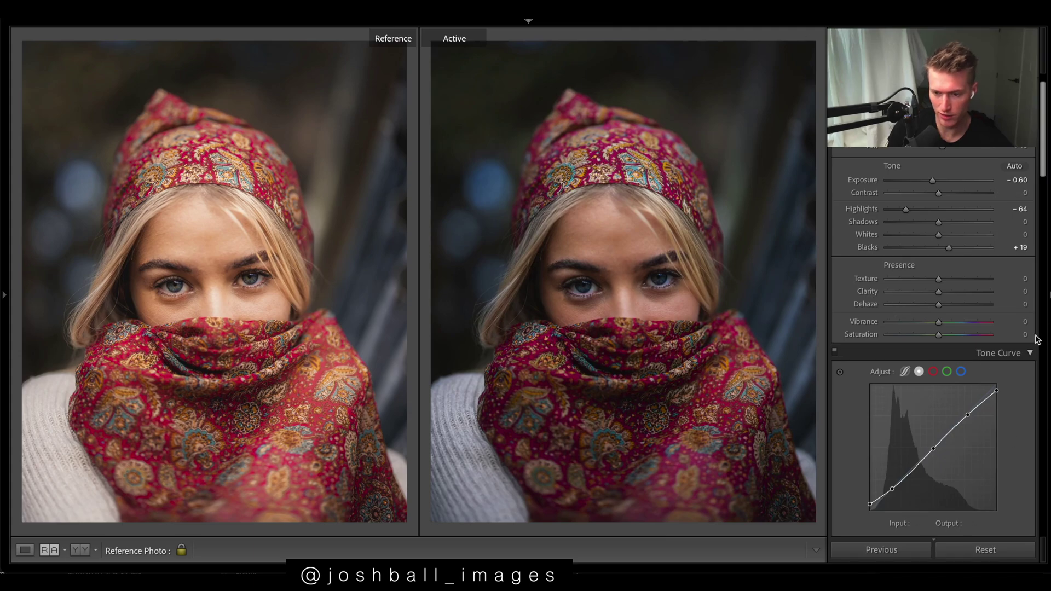
scroll(1037, 340, "down", 3)
scroll(941, 286, "down", 1)
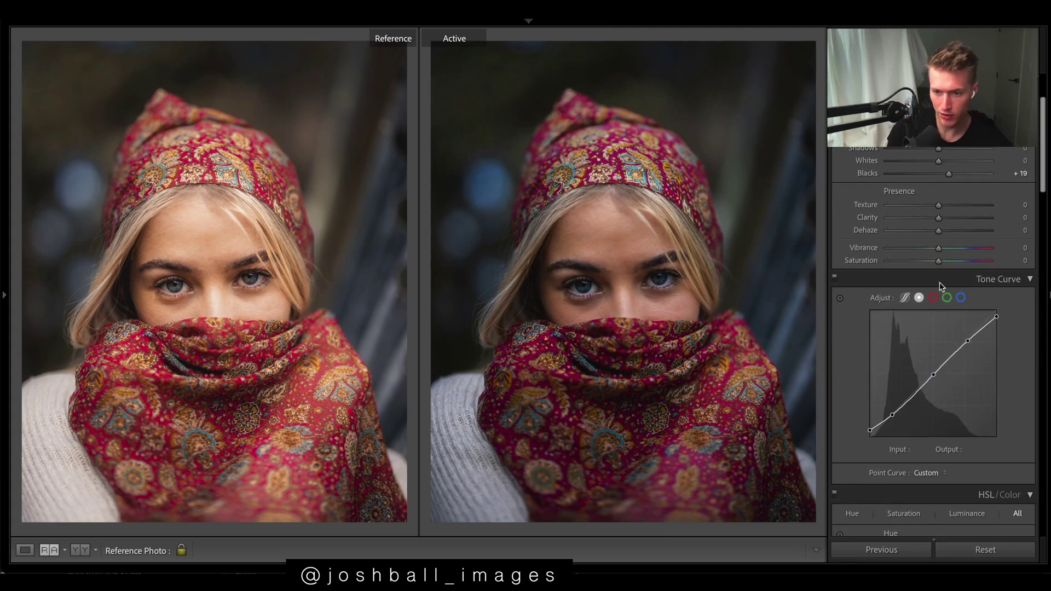
left_click(947, 297)
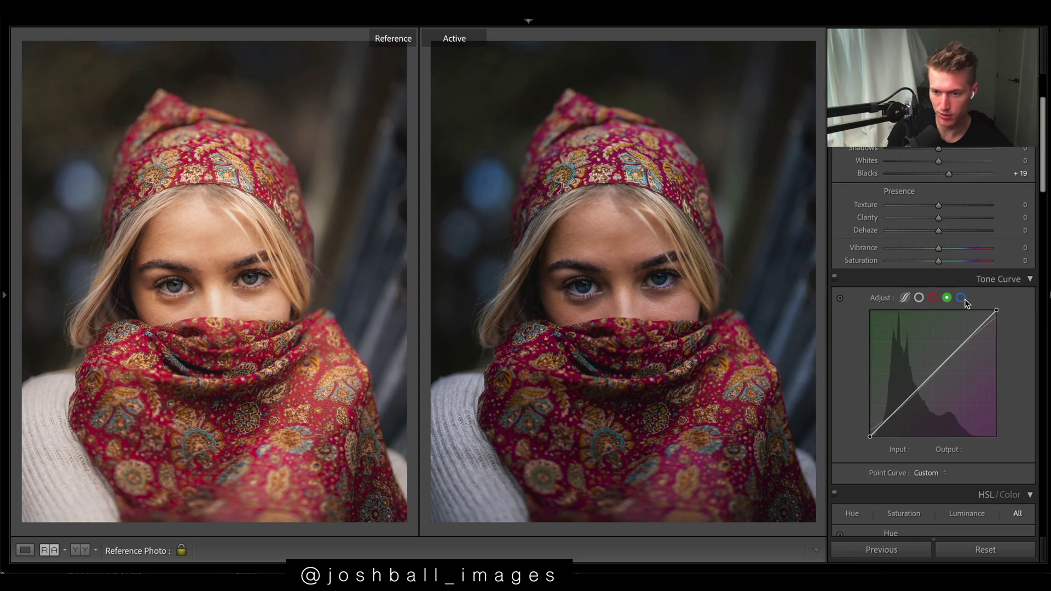
left_click(905, 297)
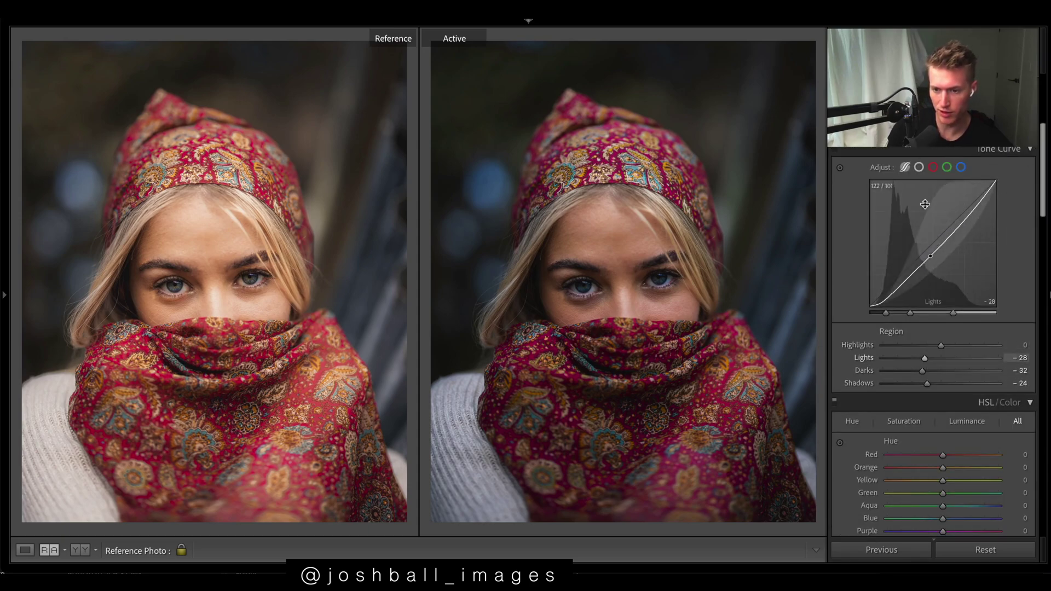
left_click(919, 167)
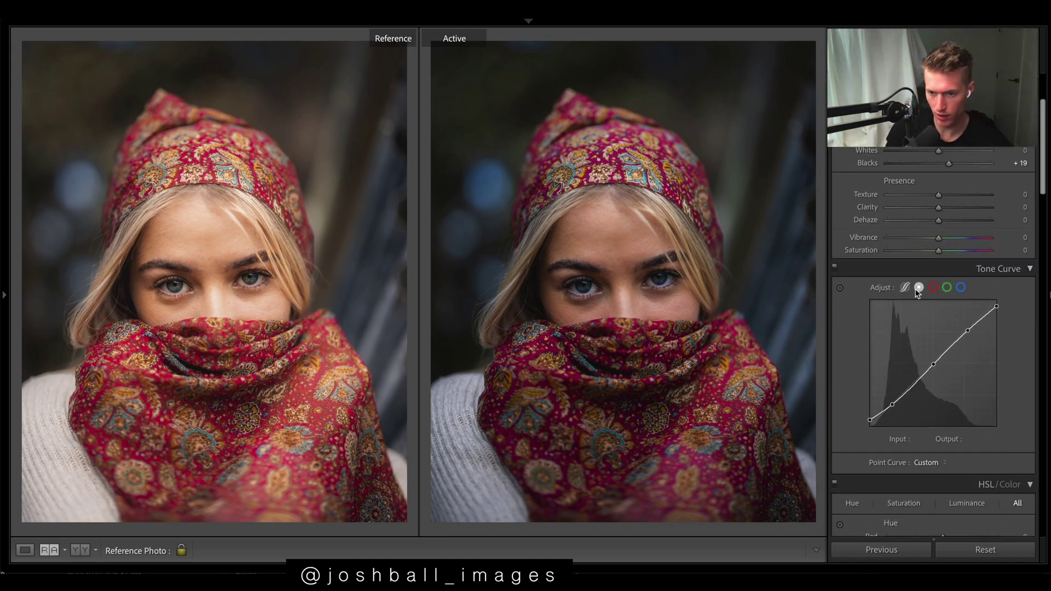
left_click(905, 287)
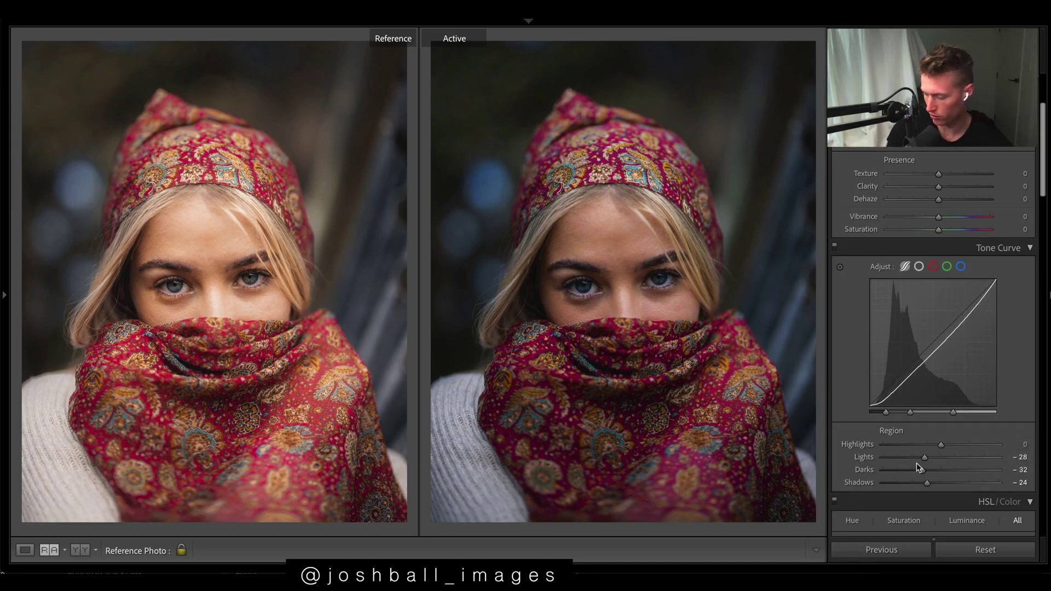
left_click(919, 267)
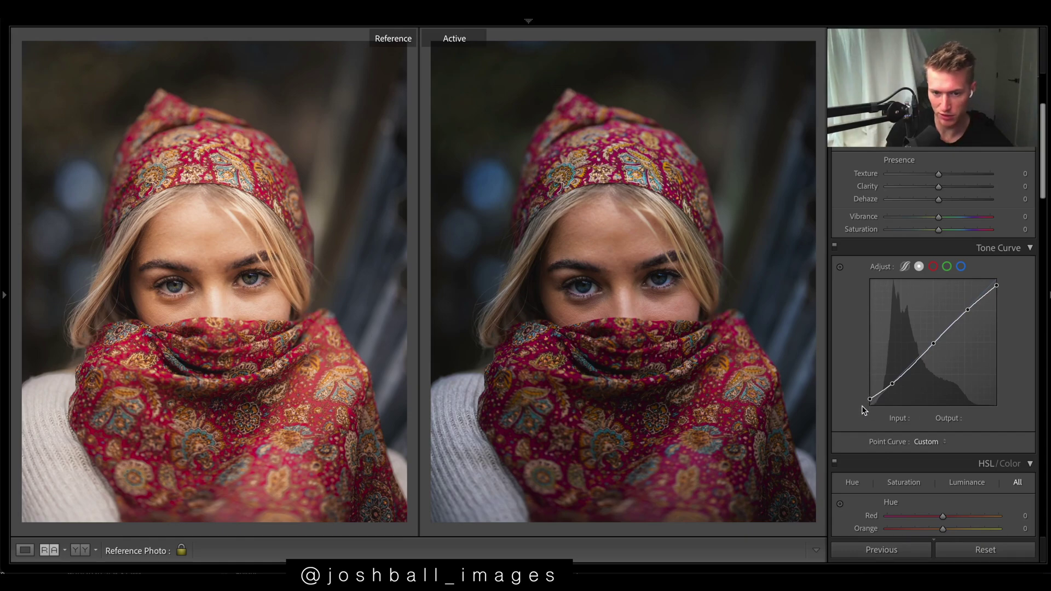
Step: Try lifting the point curve's black point to output 24 and moving its white point, undoing each change
mouse_move(870, 404)
left_mouse_down()
mouse_move(856, 403)
mouse_move(869, 393)
left_mouse_up()
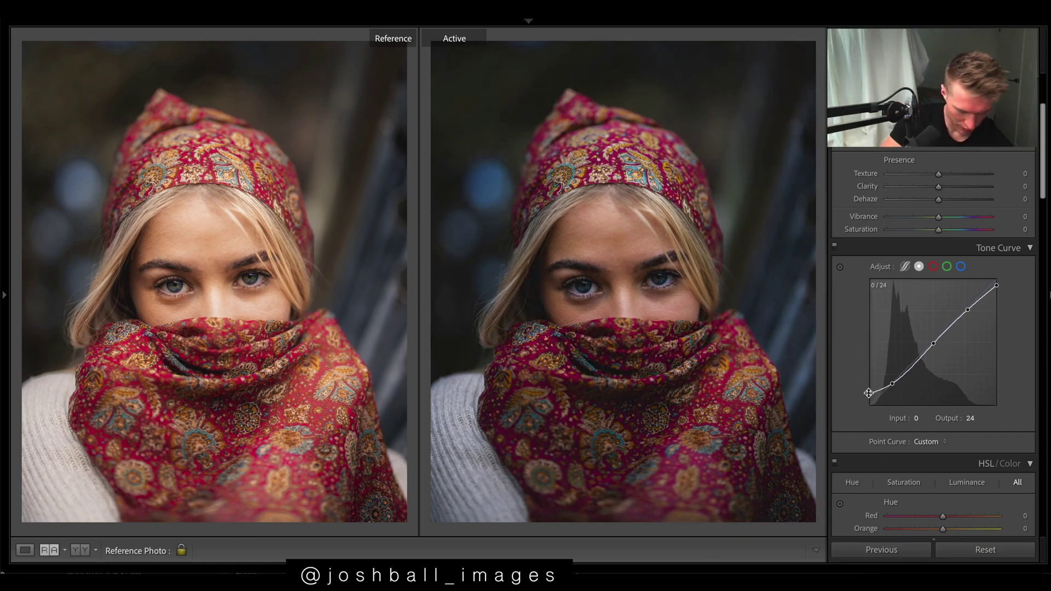
key("ctrl+z")
mouse_move(1000, 288)
left_mouse_down()
mouse_move(1000, 312)
mouse_move(995, 279)
left_mouse_up()
key("ctrl+z")
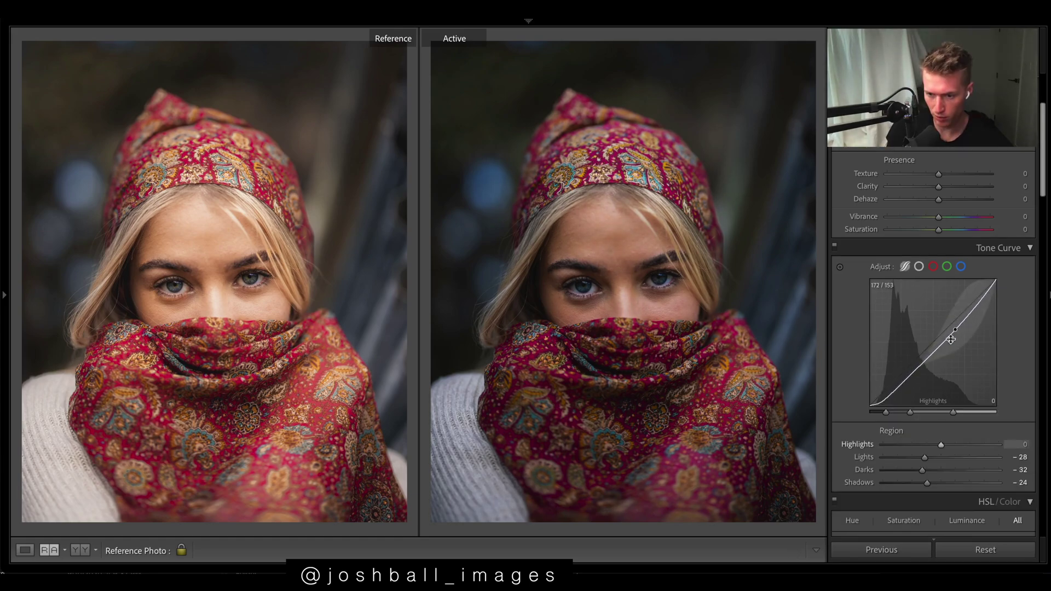
Step: Refine the basic tones by setting Blacks to +40, Shadows to +14, Whites to -12 and Highlights to -86
scroll(959, 476, "up", 3)
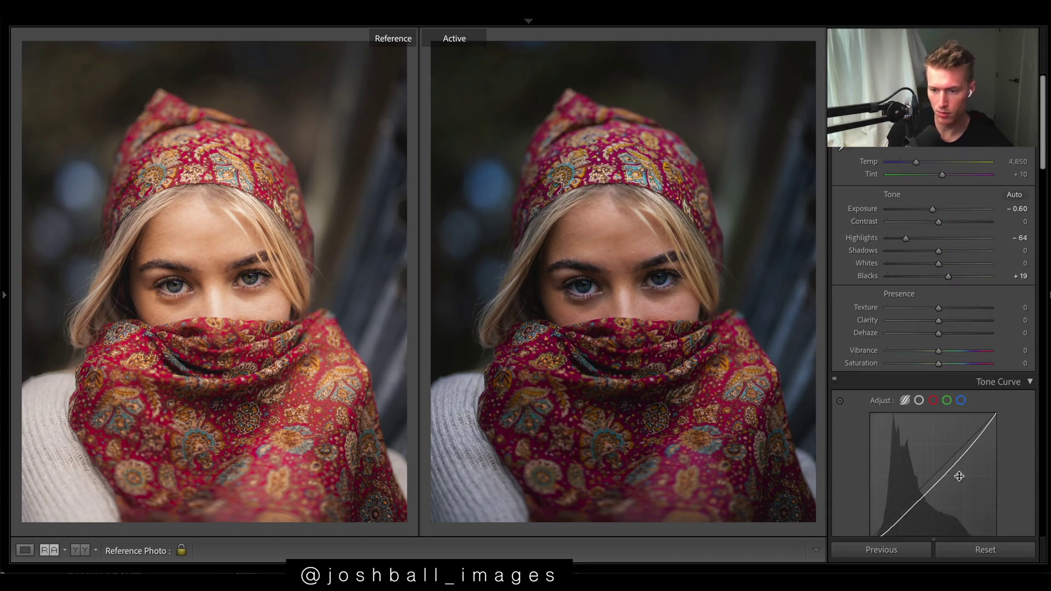
scroll(1031, 385, "down", 1)
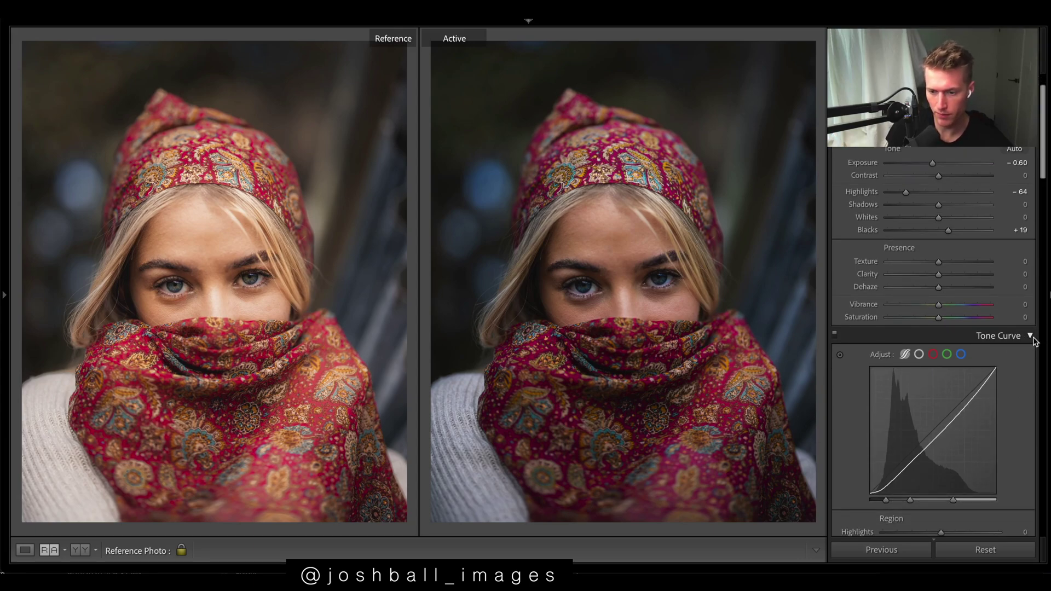
scroll(912, 214, "up", 1)
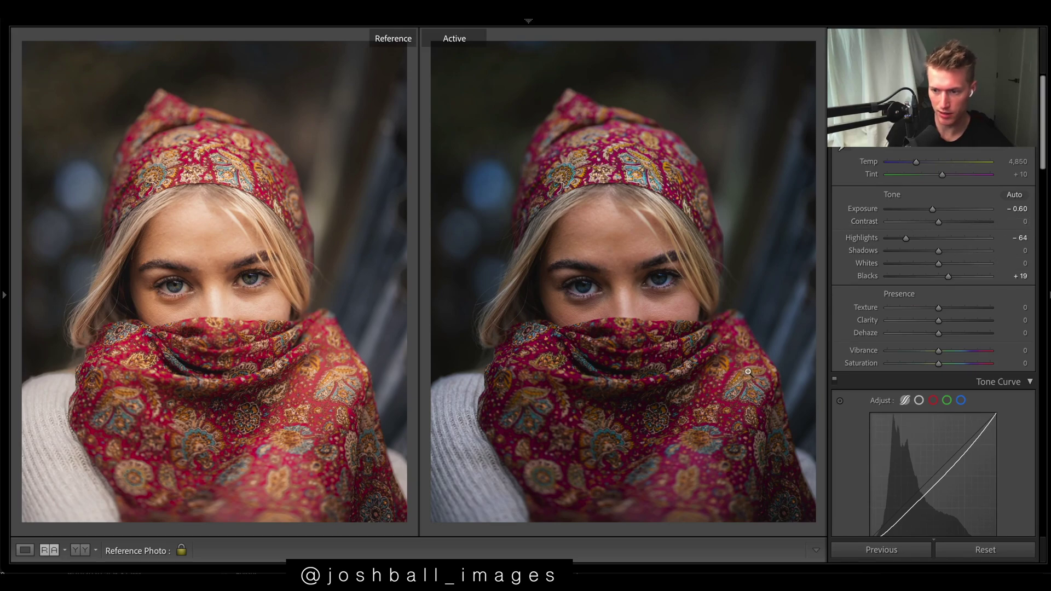
mouse_move(951, 275)
left_mouse_down()
mouse_move(968, 278)
mouse_move(959, 276)
left_mouse_up()
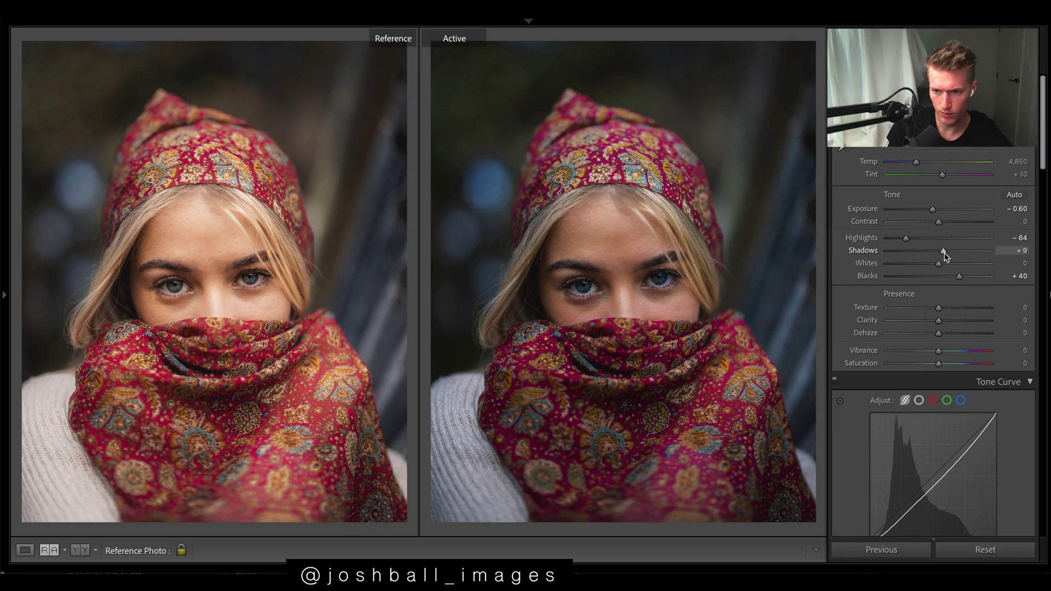
left_click_drag(946, 256, 932, 262)
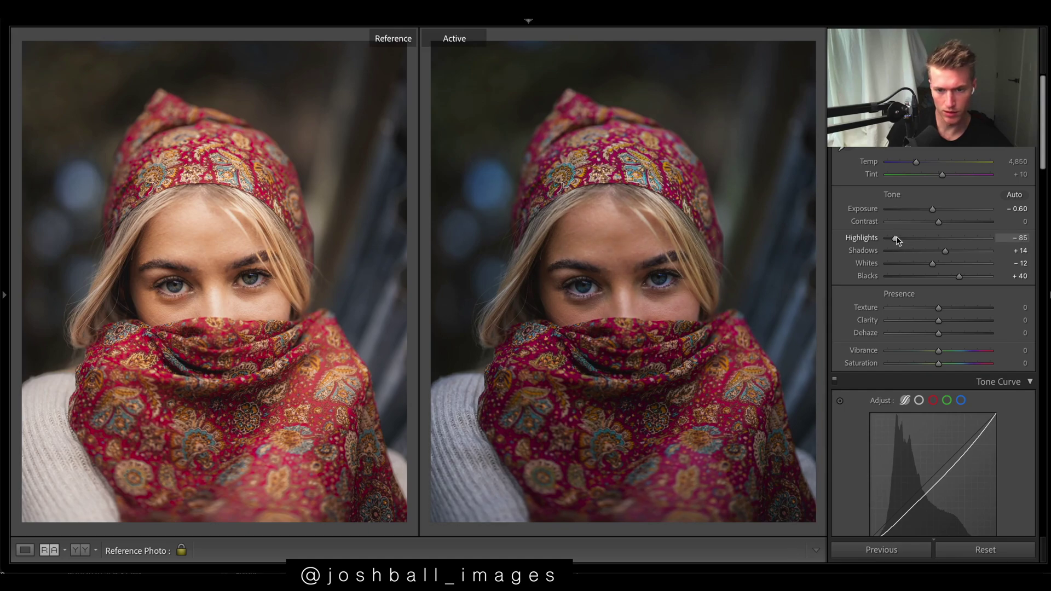
left_click_drag(897, 240, 895, 240)
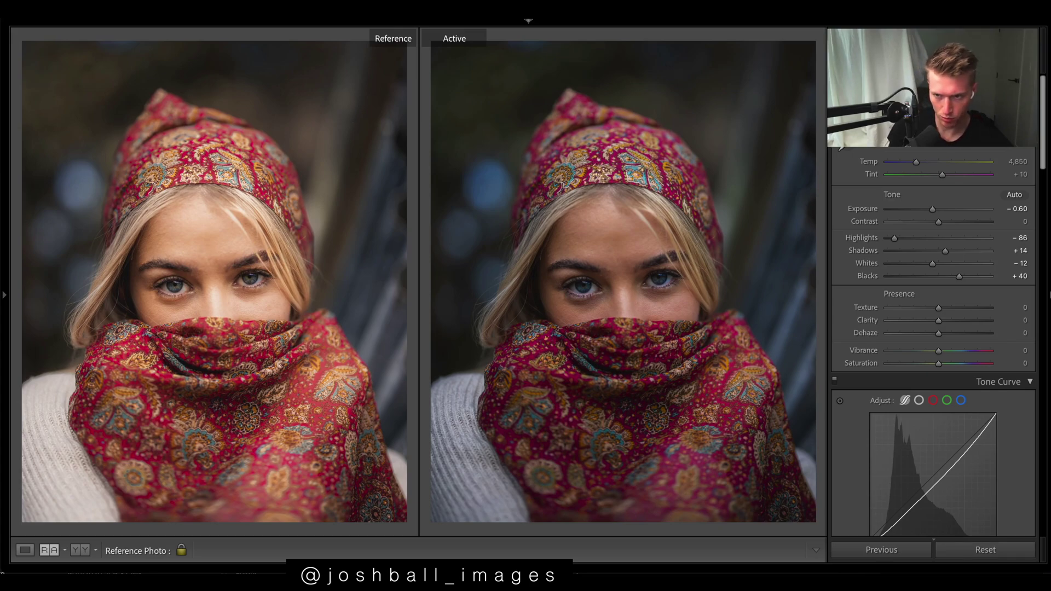
Step: Brighten the large soft mask over the woman's face and scarf by setting its Exposure to 0.55, with the overlay hidden, and close masking
key("shift+w")
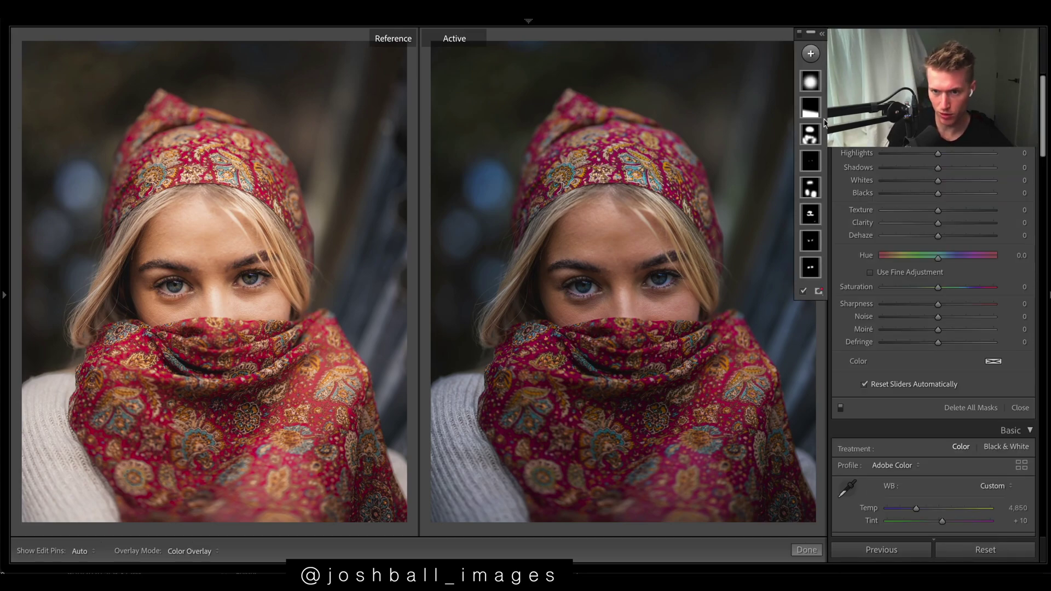
left_click(812, 83)
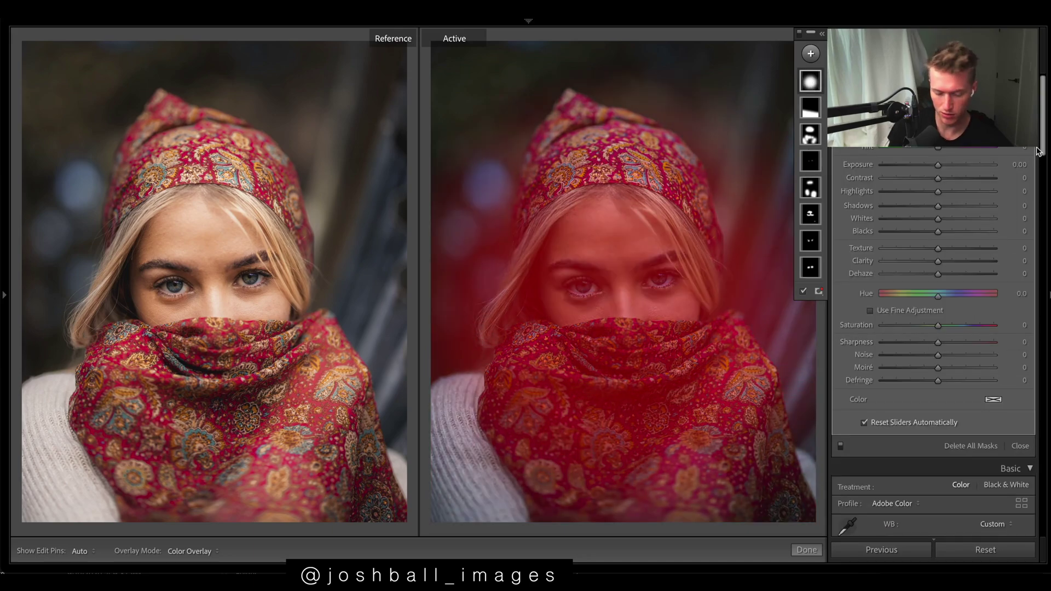
key("o")
left_click_drag(938, 164, 946, 167)
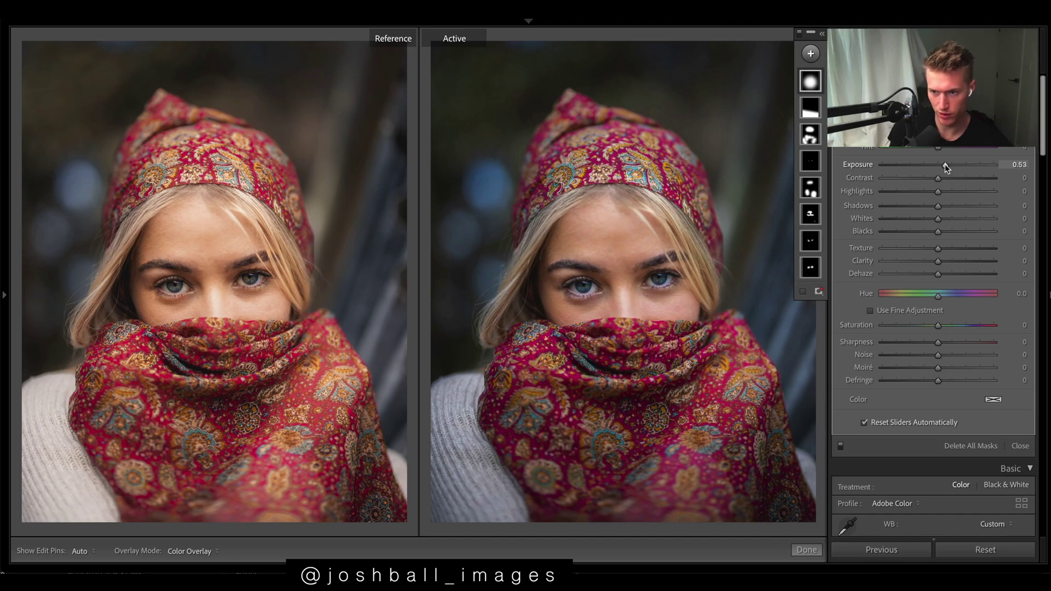
left_click_drag(945, 168, 946, 167)
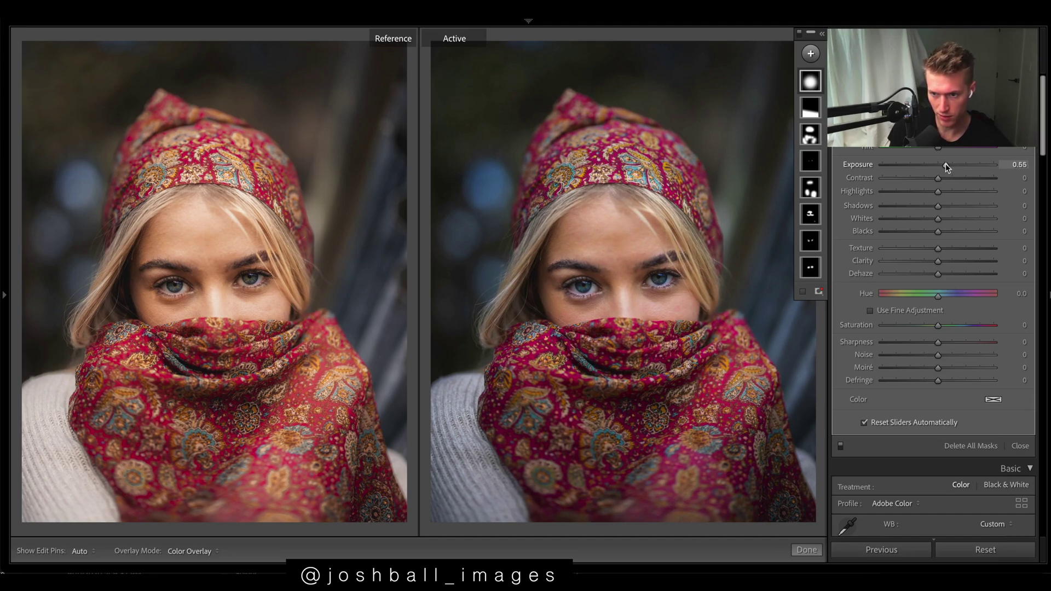
key("shift+w")
Step: Set the photo's Contrast to +22 and warm its white balance to a Temp of 6,100
left_click_drag(937, 222, 949, 224)
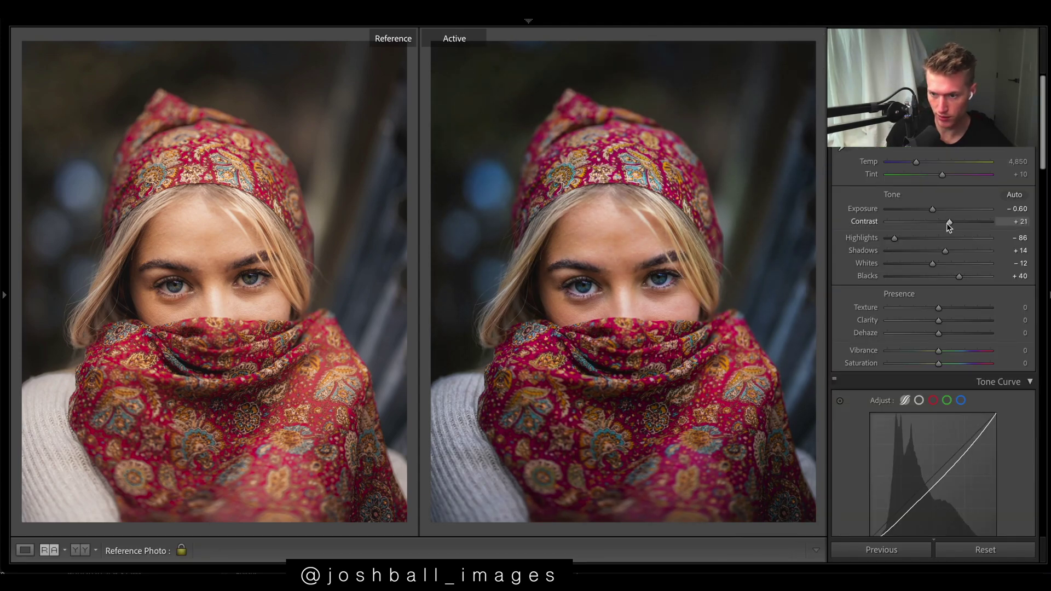
left_click(1006, 160)
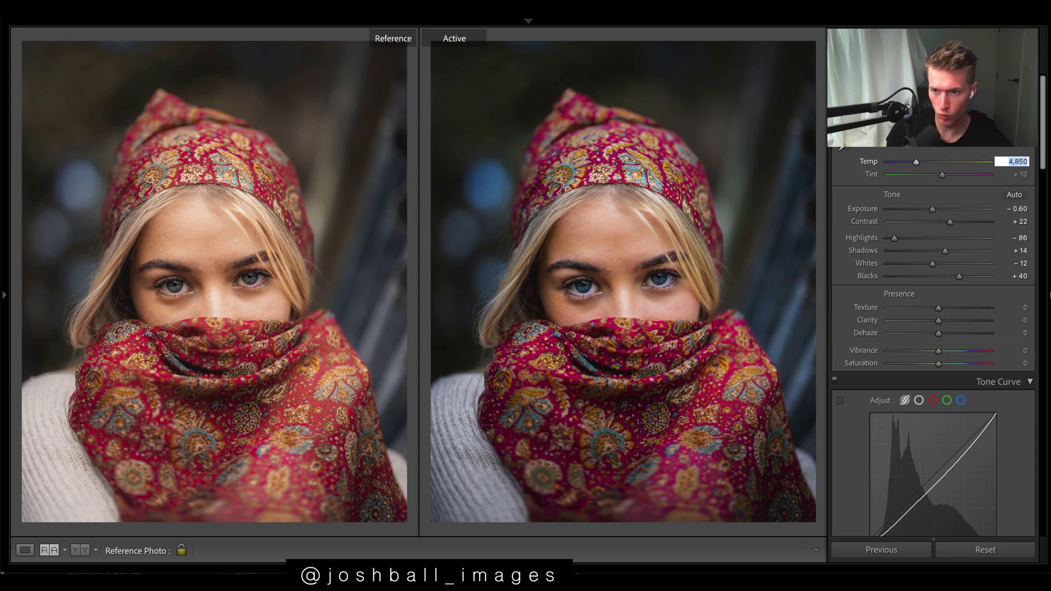
type("6,")
type("100")
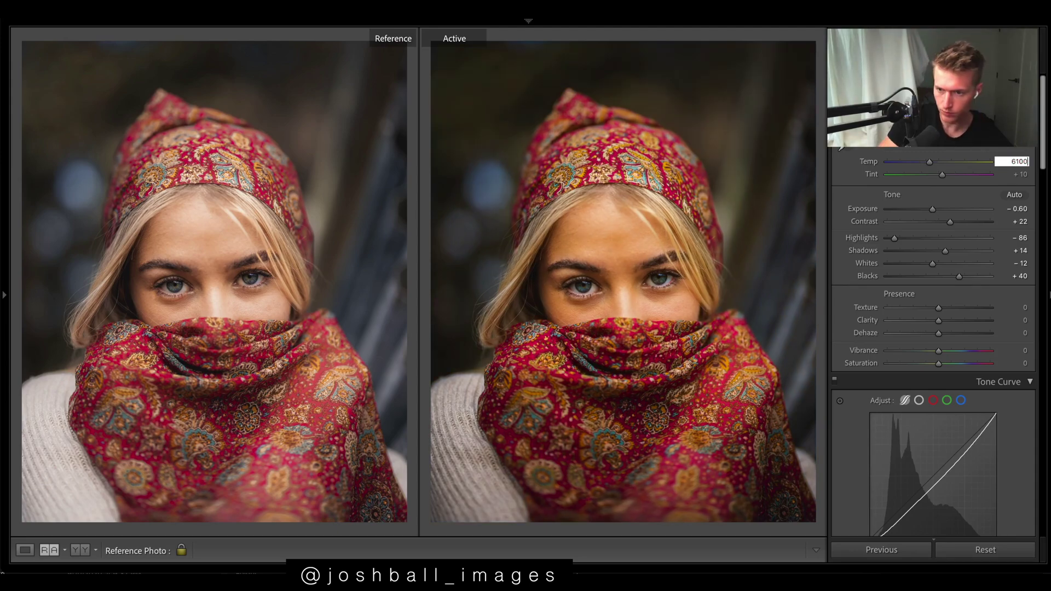
key("Return")
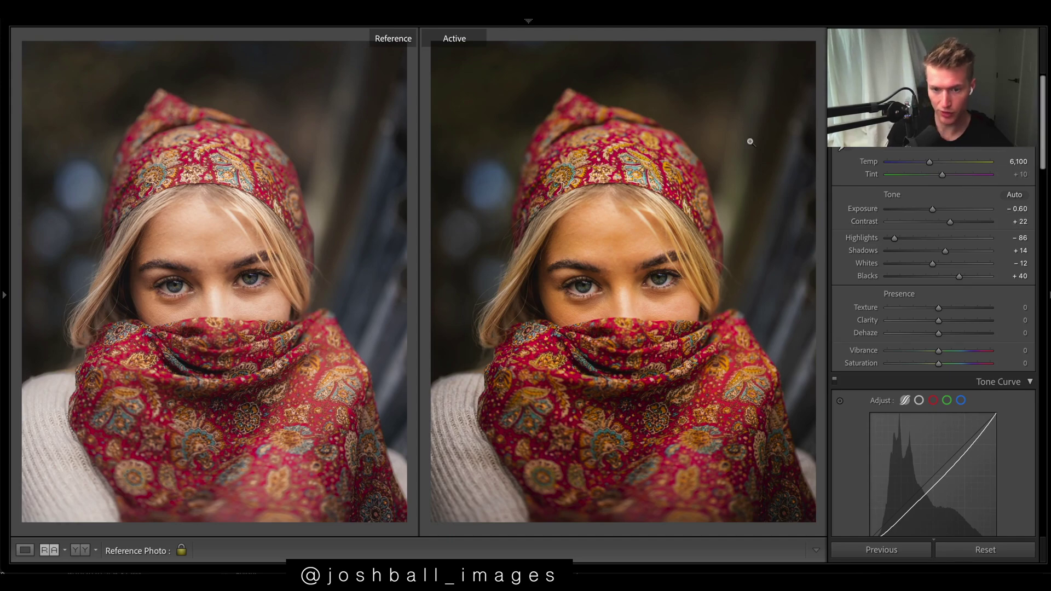
Step: Set the Tint to +14, and fine-tune Highlights to -82 and Whites to -11
left_click_drag(943, 176, 944, 179)
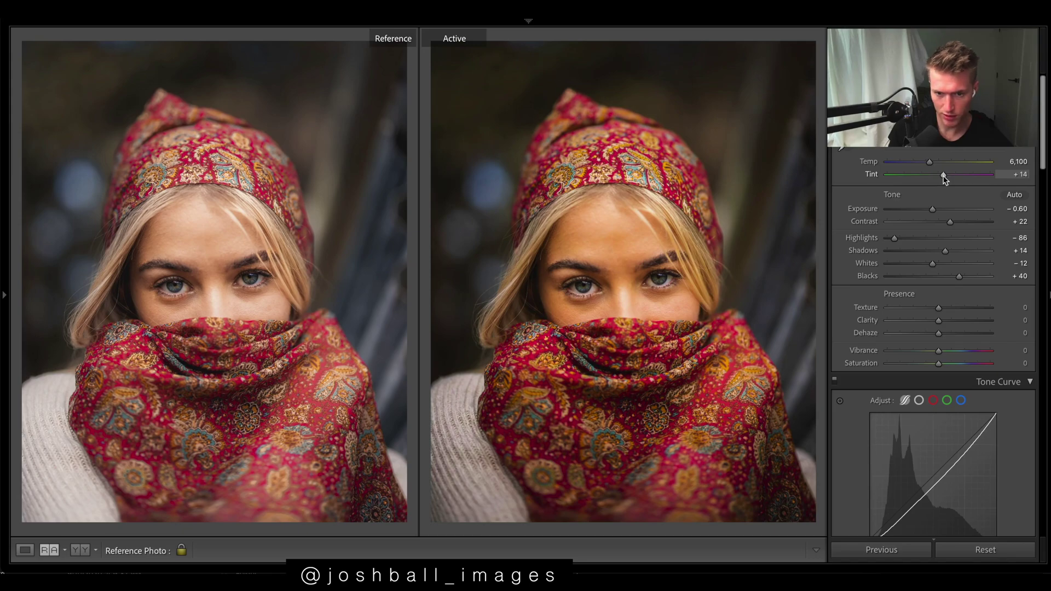
left_click_drag(943, 179, 943, 179)
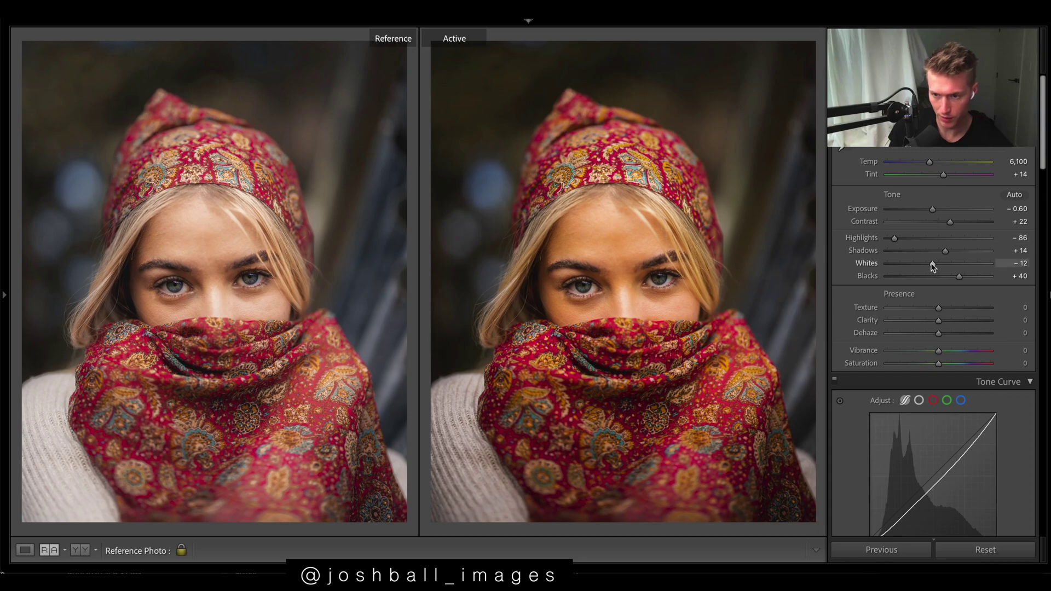
Step: Set HSL saturation to Red -4, Orange -21, Yellow -38, Green -84, Aqua -57, Blue -50, Purple -23 and Magenta -23
scroll(926, 296, "down", 10)
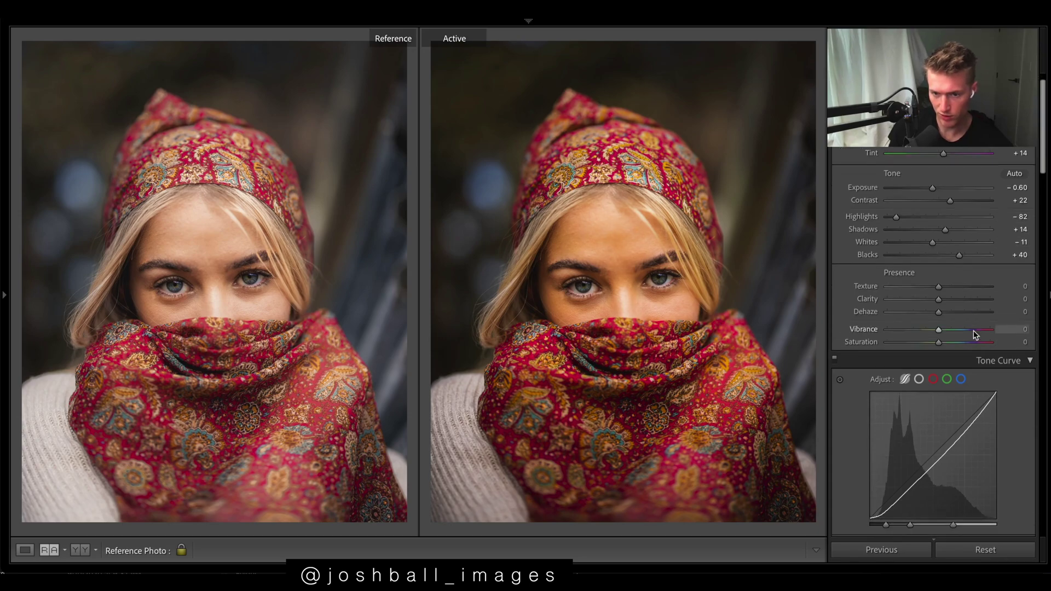
mouse_move(942, 286)
left_mouse_down()
mouse_move(924, 300)
mouse_move(941, 276)
left_mouse_up()
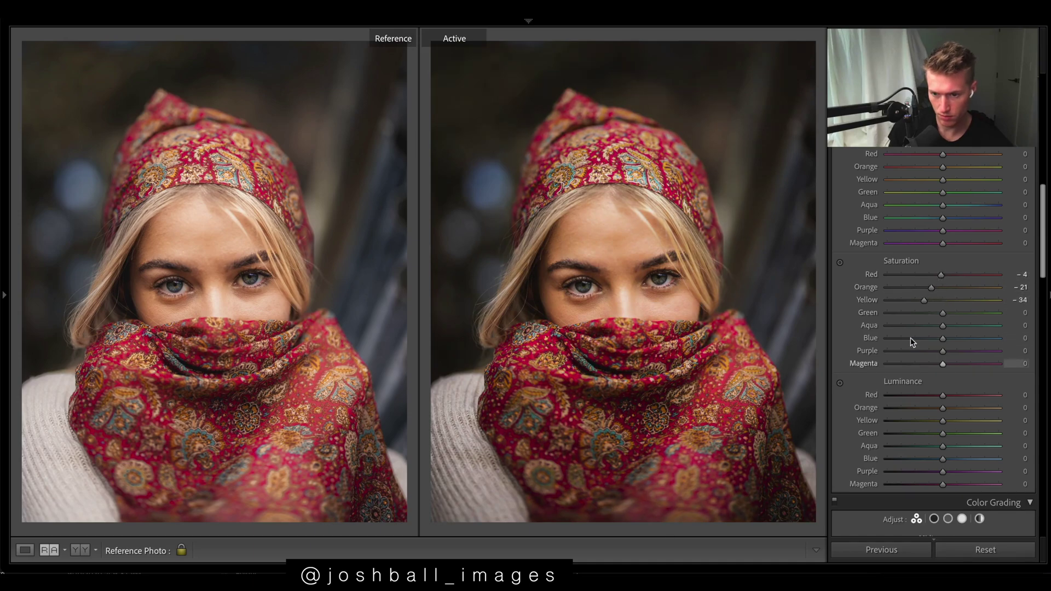
left_click_drag(942, 325, 896, 312)
left_click(930, 352)
left_click(930, 363)
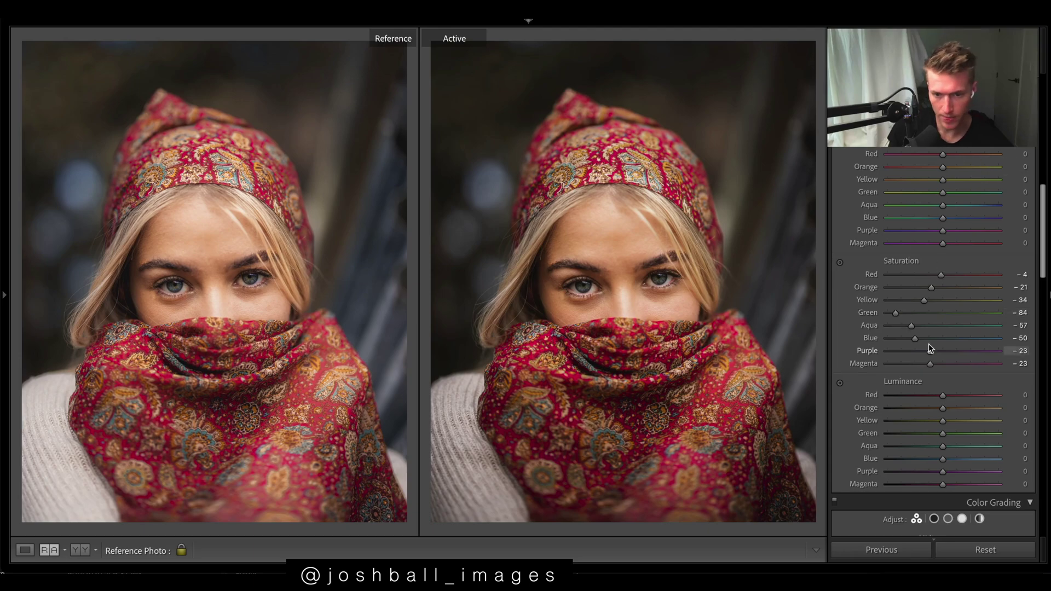
left_click(923, 300)
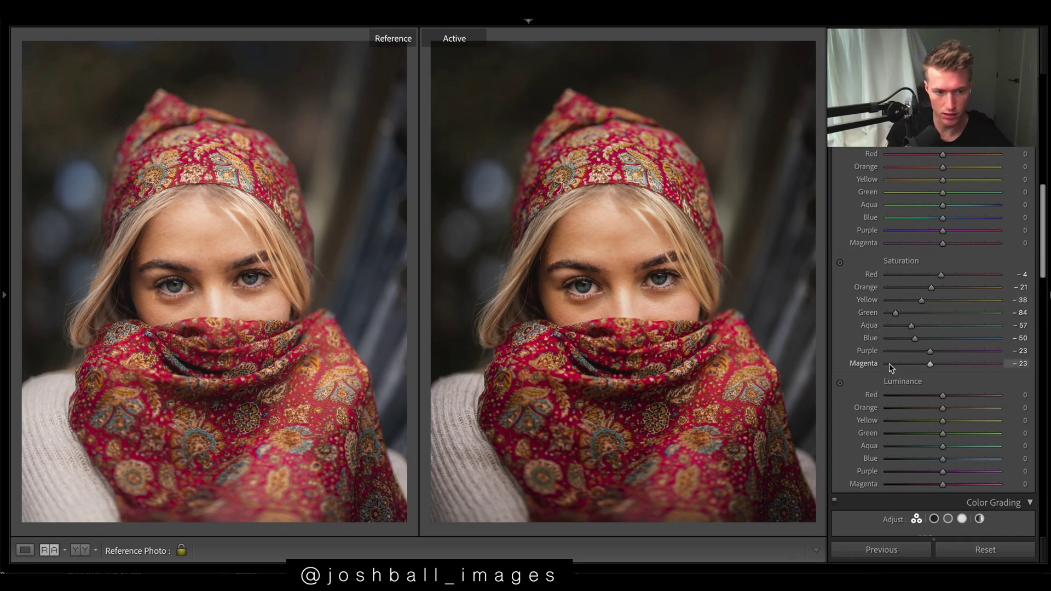
scroll(887, 350, "up", 10)
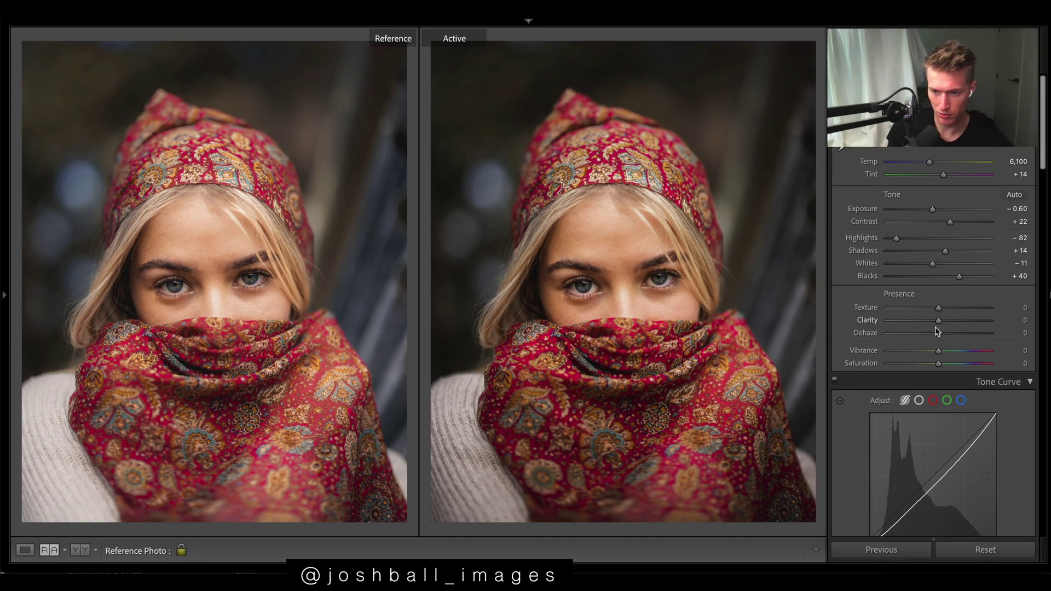
Step: Set the photo's Clarity to -26, Vibrance to +17 and Saturation to +23
left_click_drag(938, 321, 924, 324)
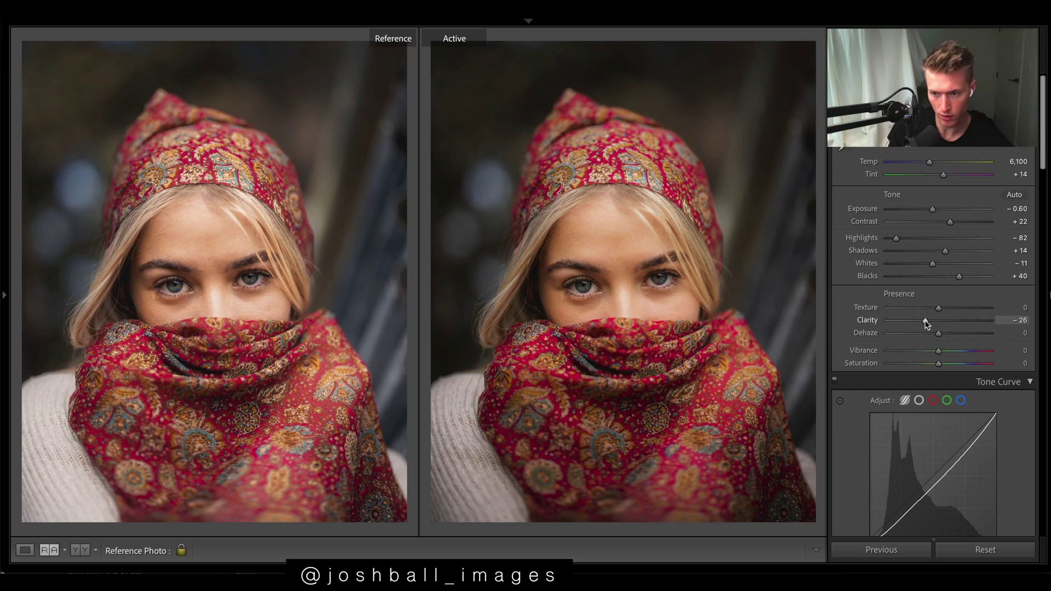
left_click_drag(940, 351, 950, 366)
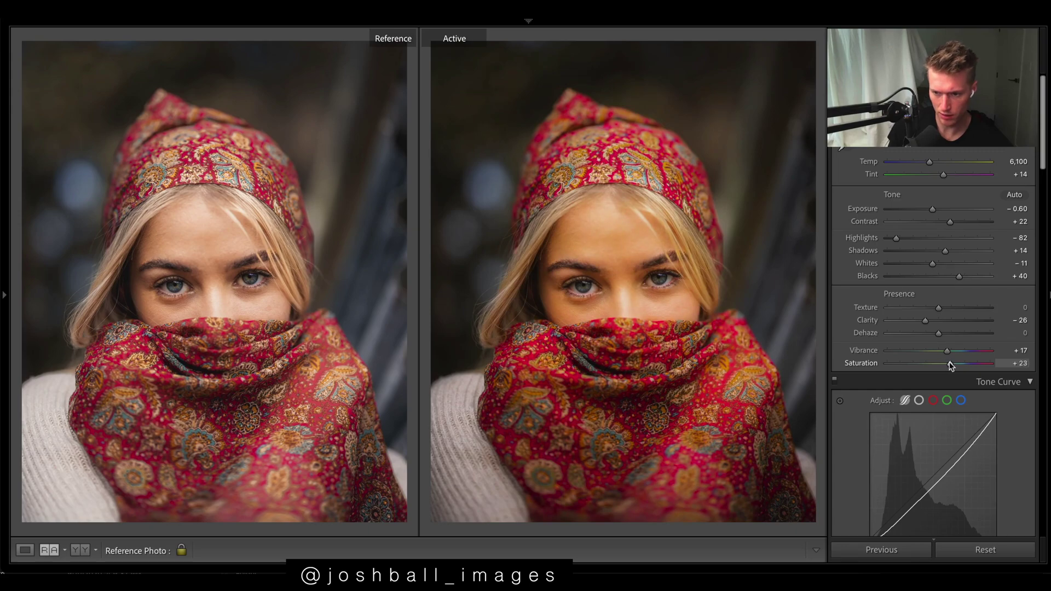
Step: Lower the HSL saturation further to Red -18, Orange -44 and Yellow -54
scroll(934, 339, "down", 10)
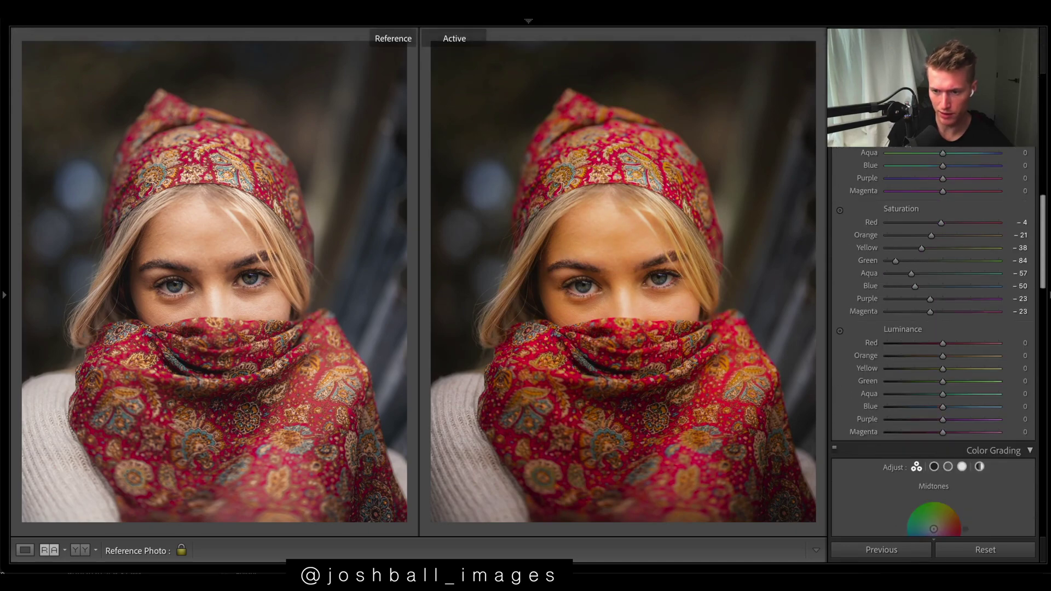
scroll(934, 340, "up", 3)
mouse_move(925, 327)
left_mouse_down()
mouse_move(907, 329)
mouse_move(919, 316)
left_mouse_up()
left_click_drag(941, 302, 934, 302)
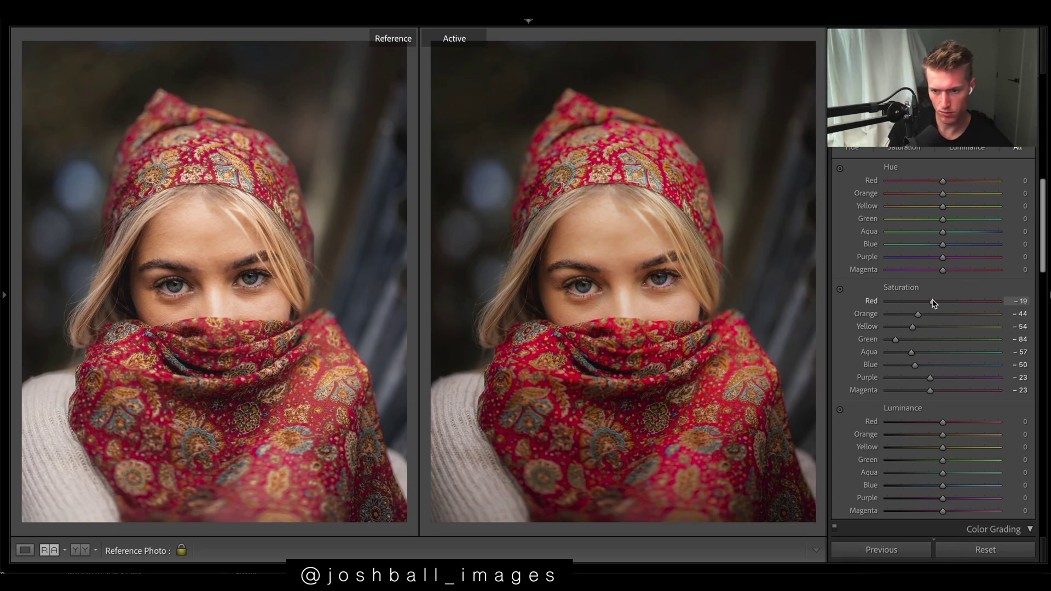
Step: Color grade the shadows blue with Hue 225 and Saturation 15
scroll(934, 303, "up", 8)
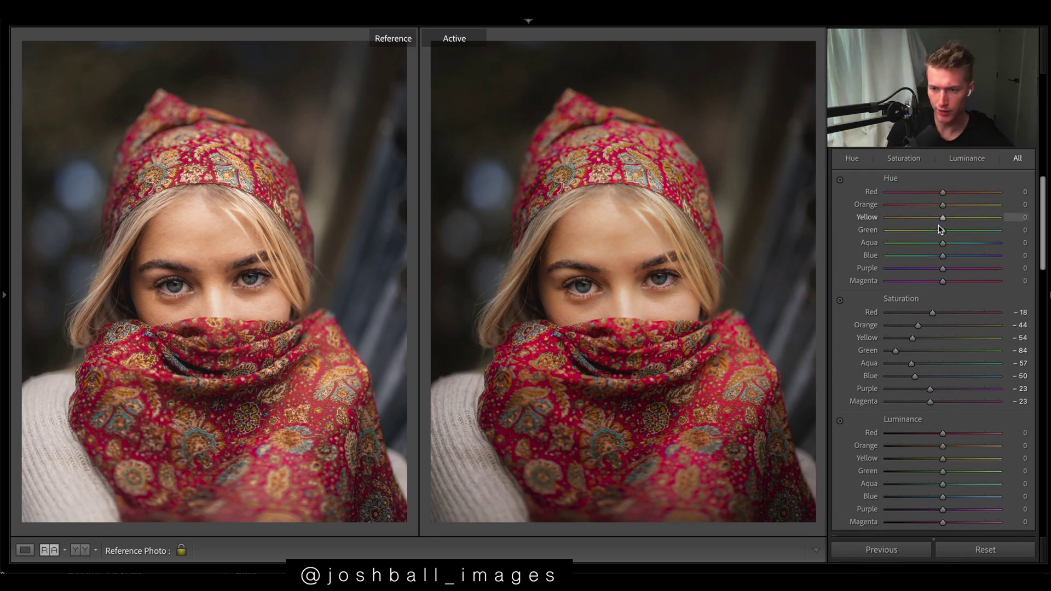
scroll(940, 236, "down", 8)
scroll(939, 237, "down", 5)
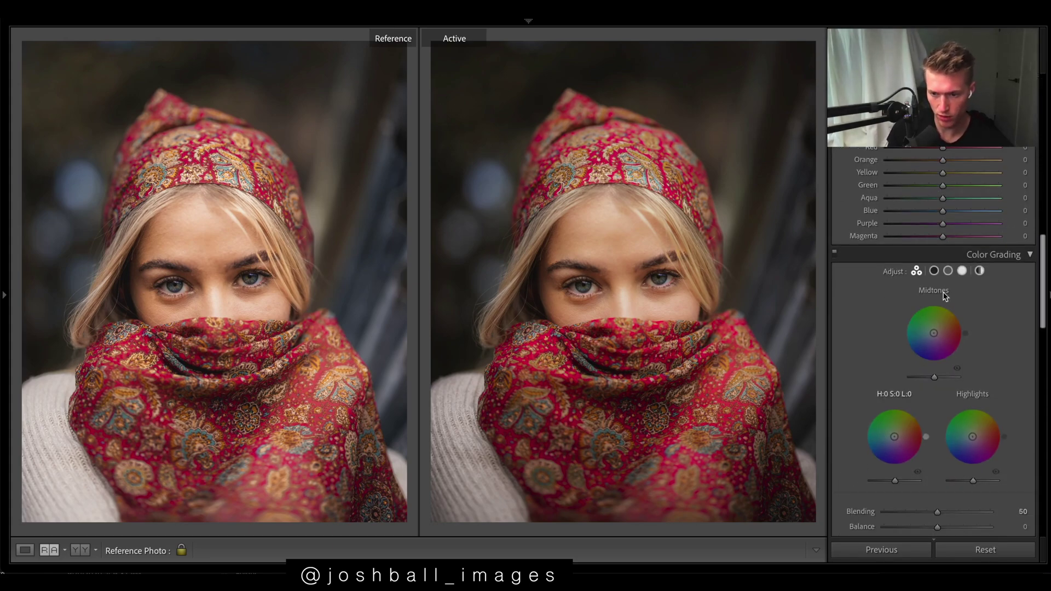
scroll(944, 290, "down", 1)
left_click(934, 234)
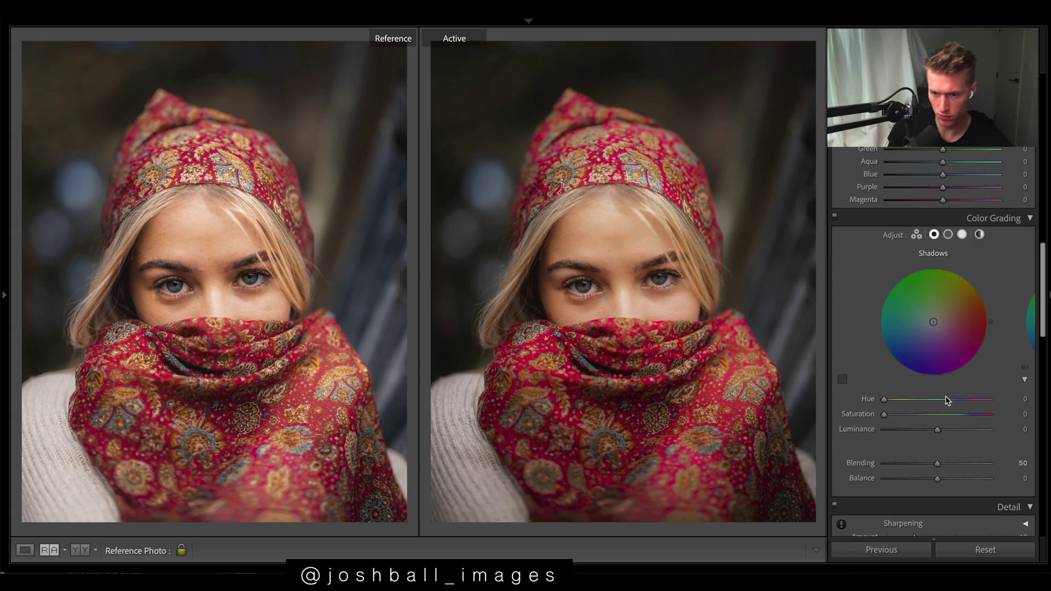
left_click_drag(945, 399, 950, 403)
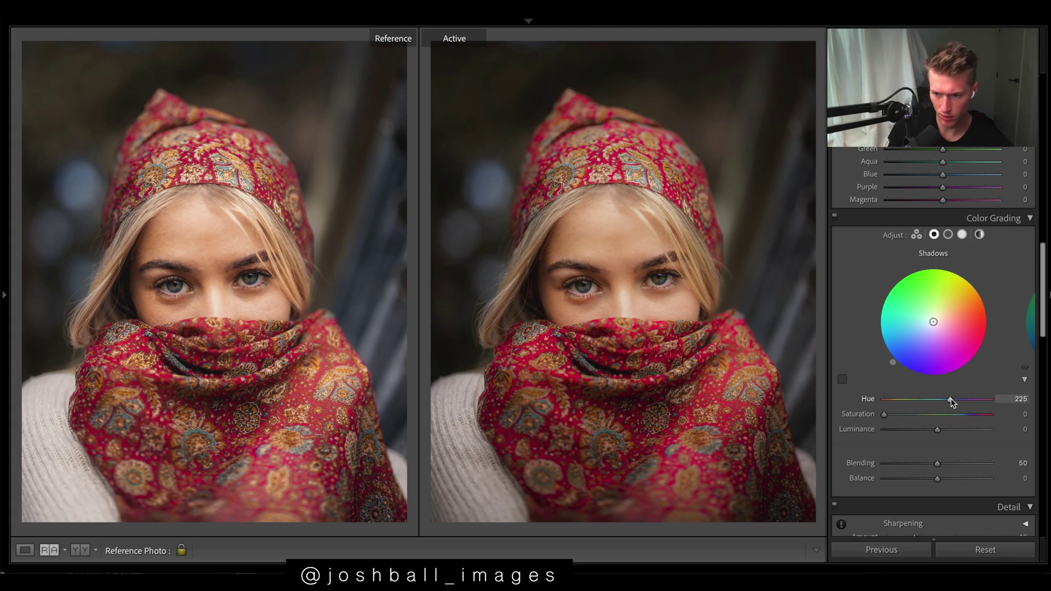
left_click_drag(884, 414, 901, 416)
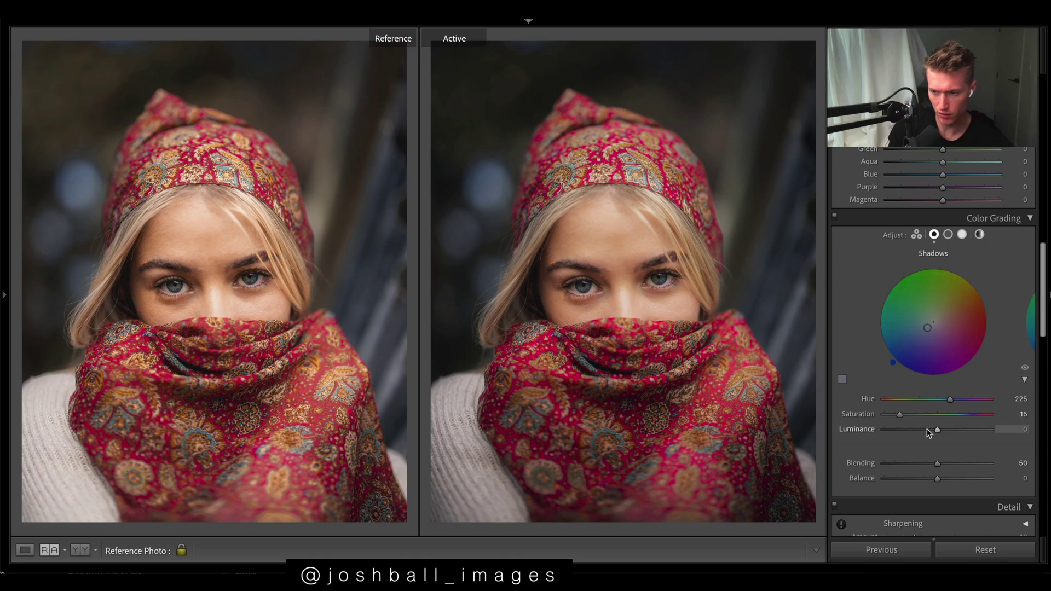
Step: Color grade the highlights yellow with Hue 54 and Saturation 4
left_click(962, 235)
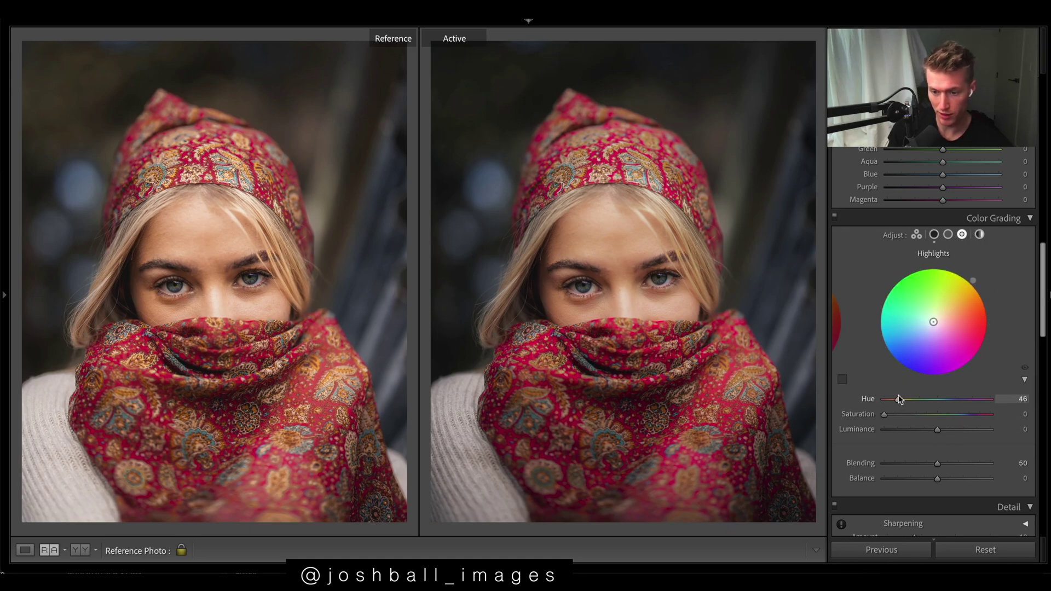
left_click_drag(898, 399, 900, 399)
left_click_drag(884, 414, 888, 417)
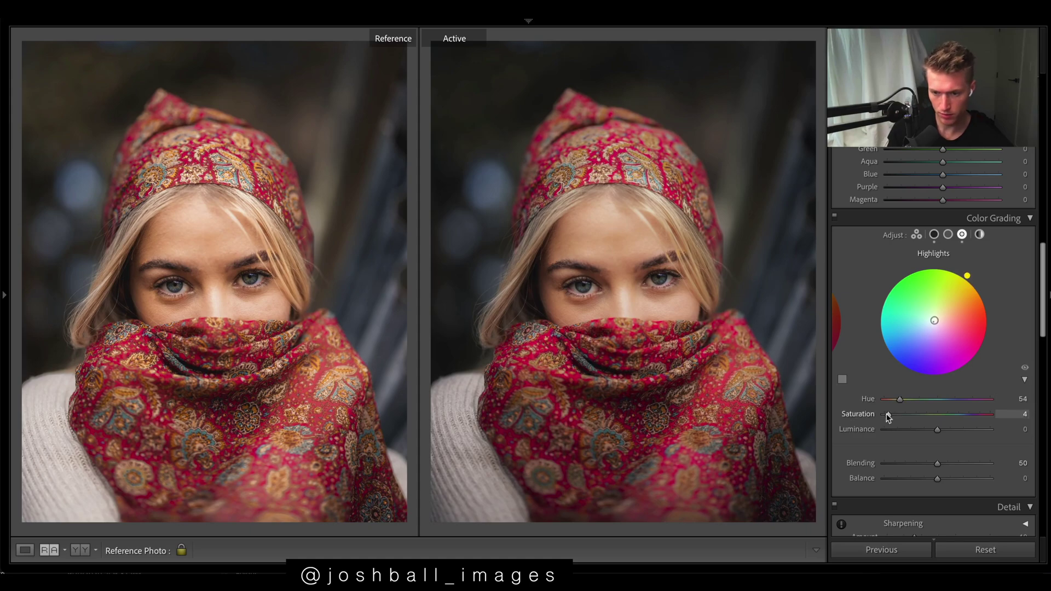
Step: Compare the active photo with and without the color grading, leaving the grading enabled
left_click(836, 219)
left_click(836, 219)
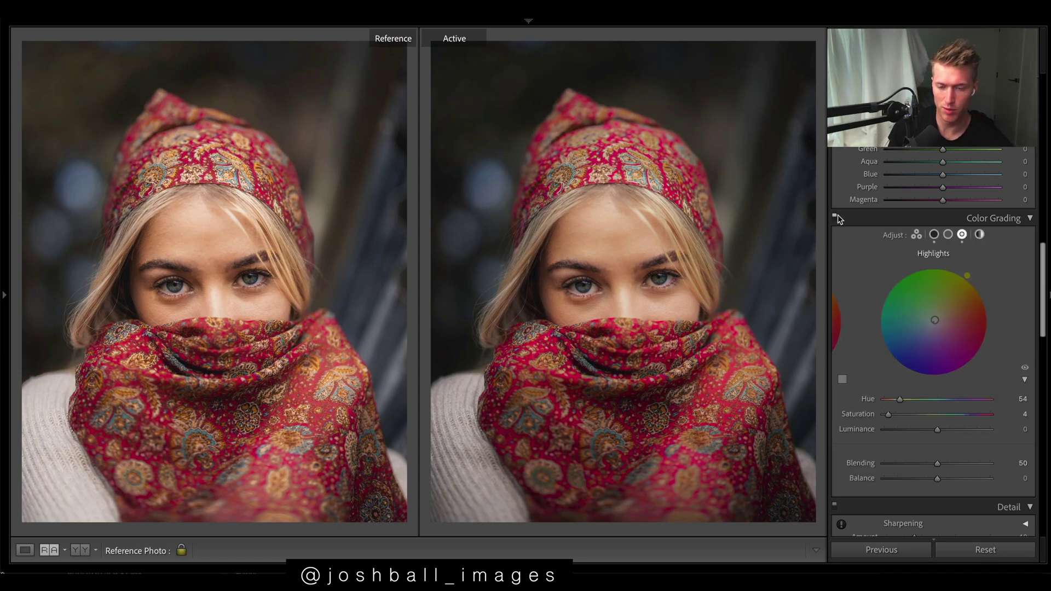
left_click(836, 218)
left_click(836, 219)
Step: Shift the HSL hue of the reds to +19
scroll(921, 314, "up", 15)
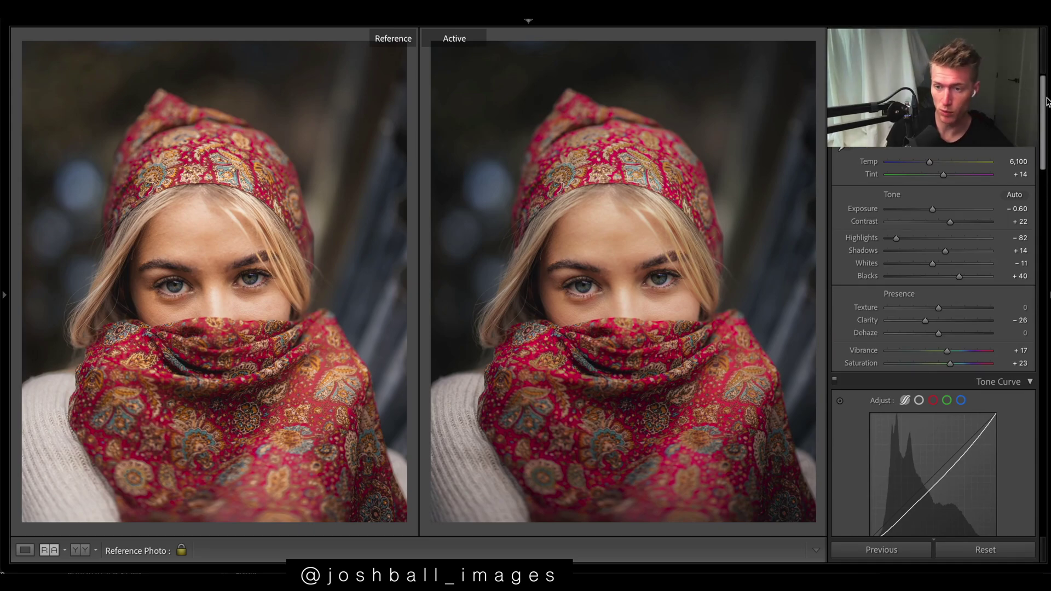
scroll(931, 329, "down", 10)
scroll(843, 301, "down", 8)
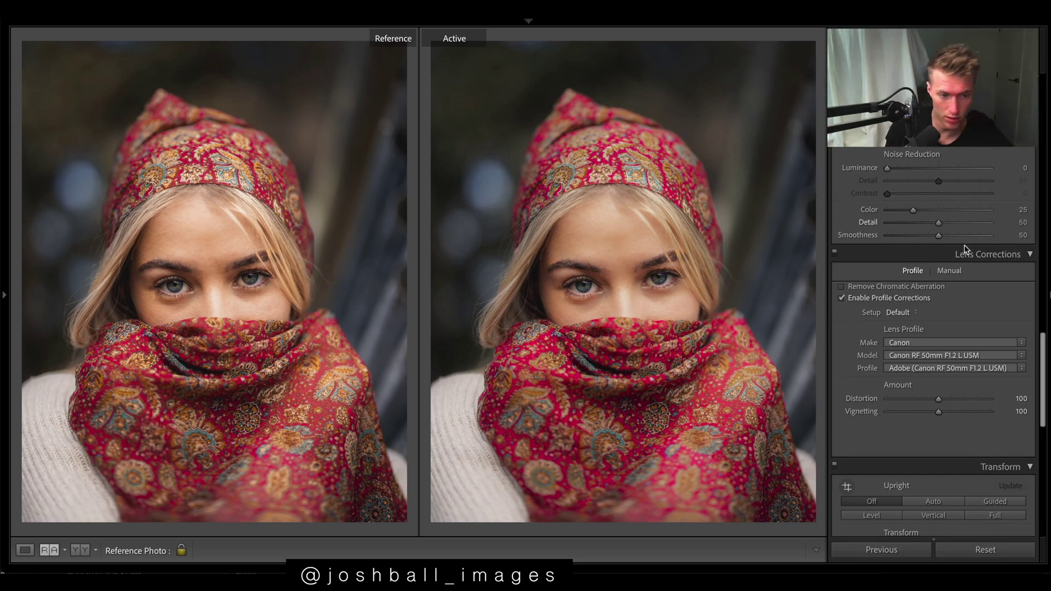
scroll(964, 244, "up", 10)
scroll(964, 245, "down", 5)
scroll(933, 328, "down", 5)
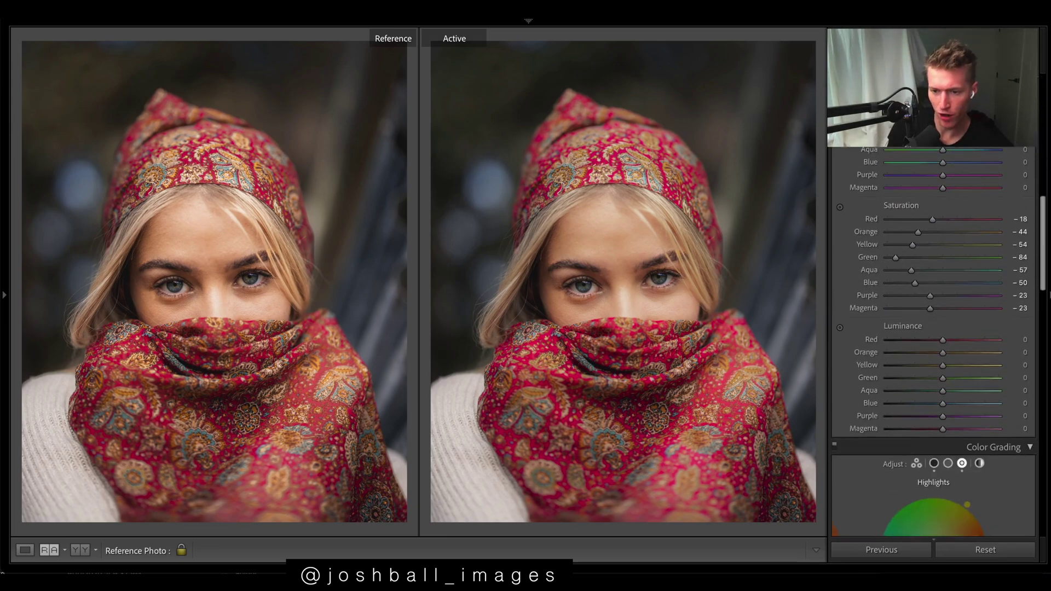
scroll(933, 329, "up", 2)
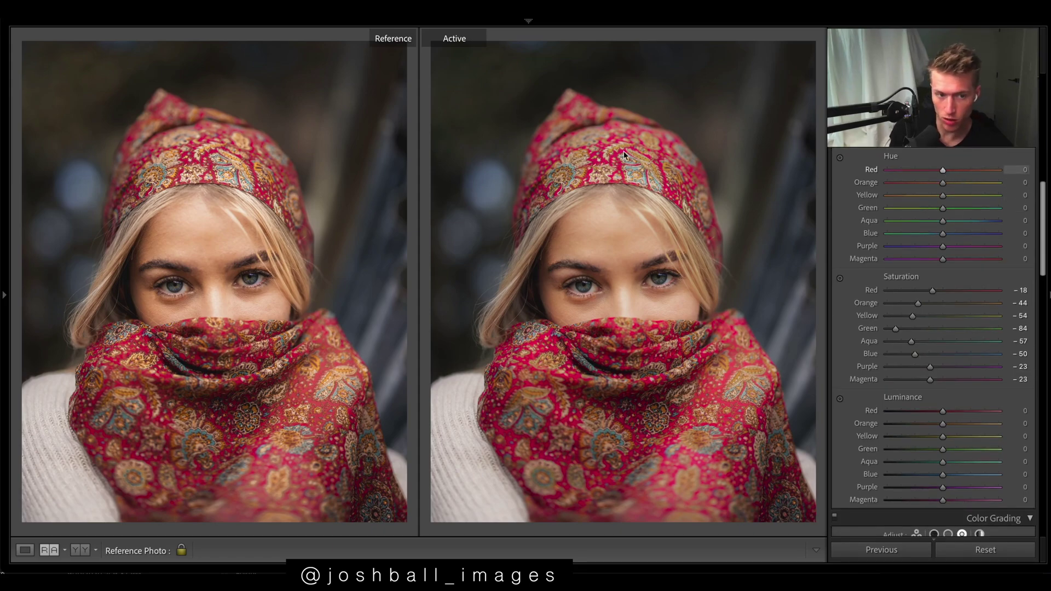
mouse_move(943, 169)
left_mouse_down()
mouse_move(998, 170)
mouse_move(952, 186)
left_mouse_up()
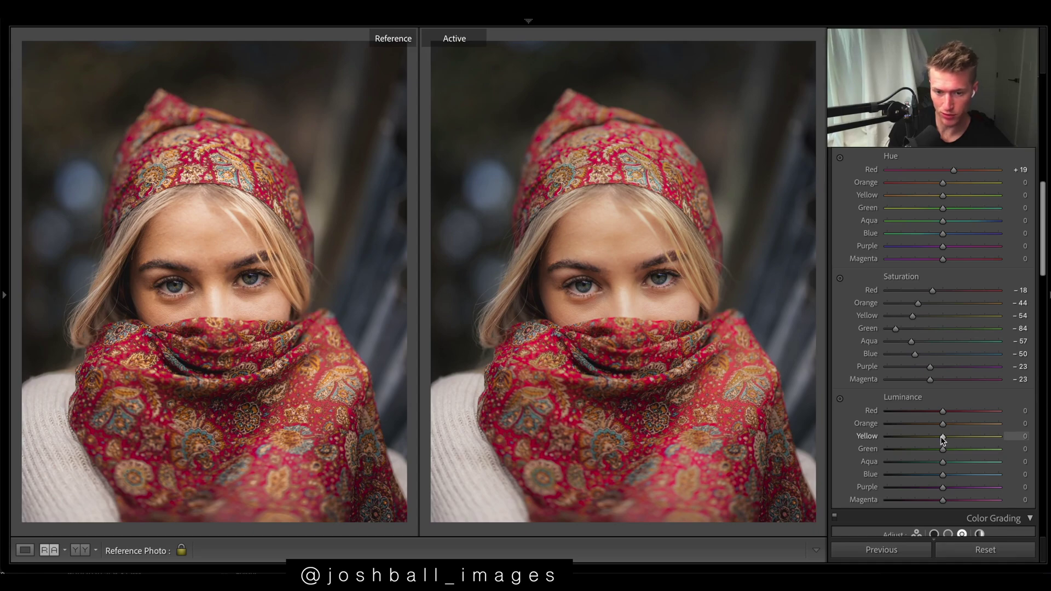
Step: Set HSL luminance to Red -6, Orange -3 and Yellow +60, and saturation to Orange -48, Yellow -35, Aqua -56 and Blue -51
left_click_drag(943, 439, 984, 436)
left_click(980, 438)
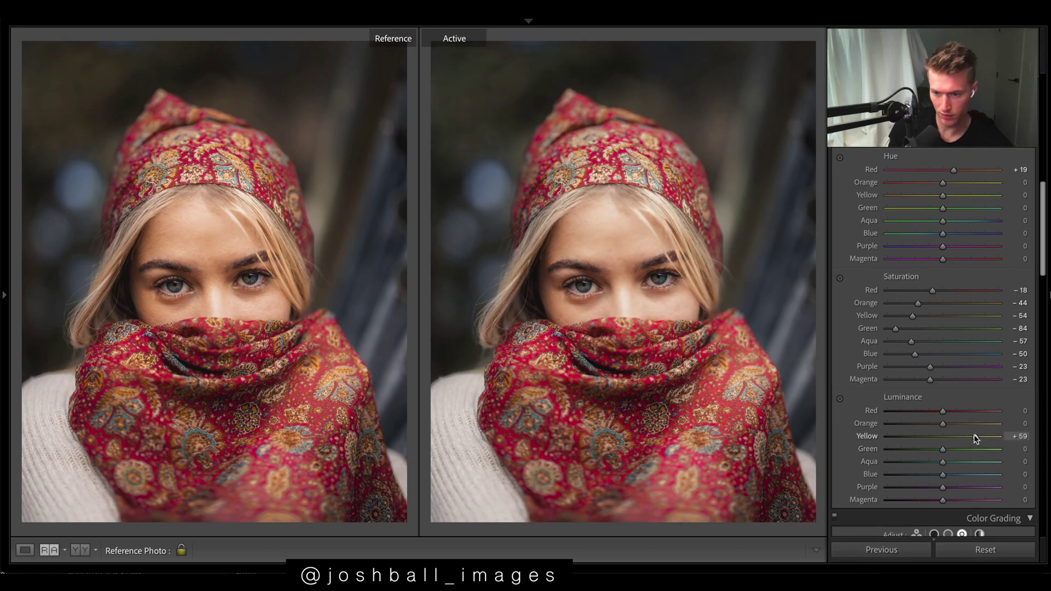
left_click(915, 316)
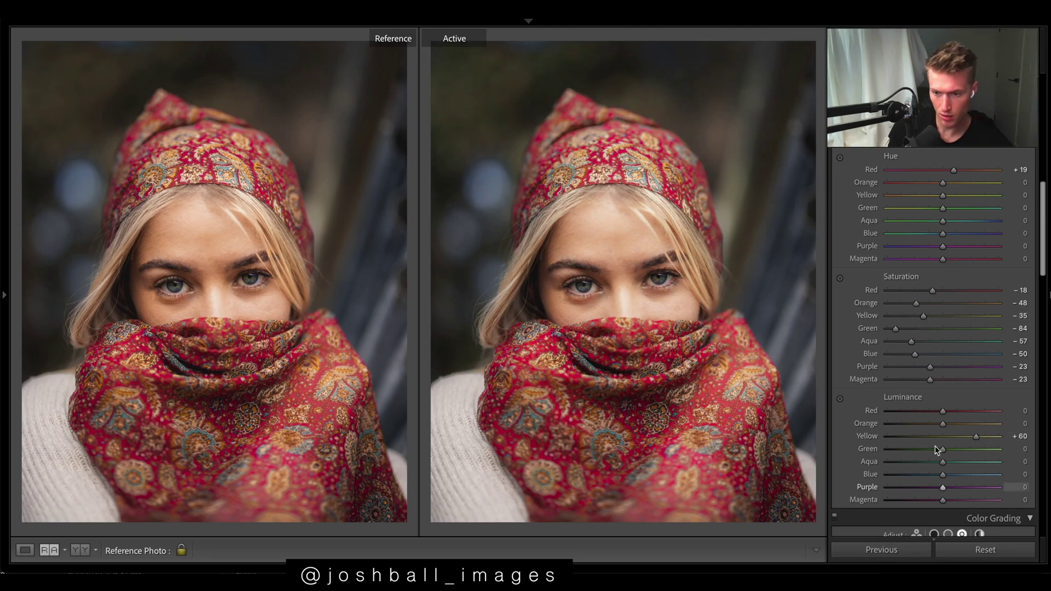
left_click_drag(943, 424, 934, 425)
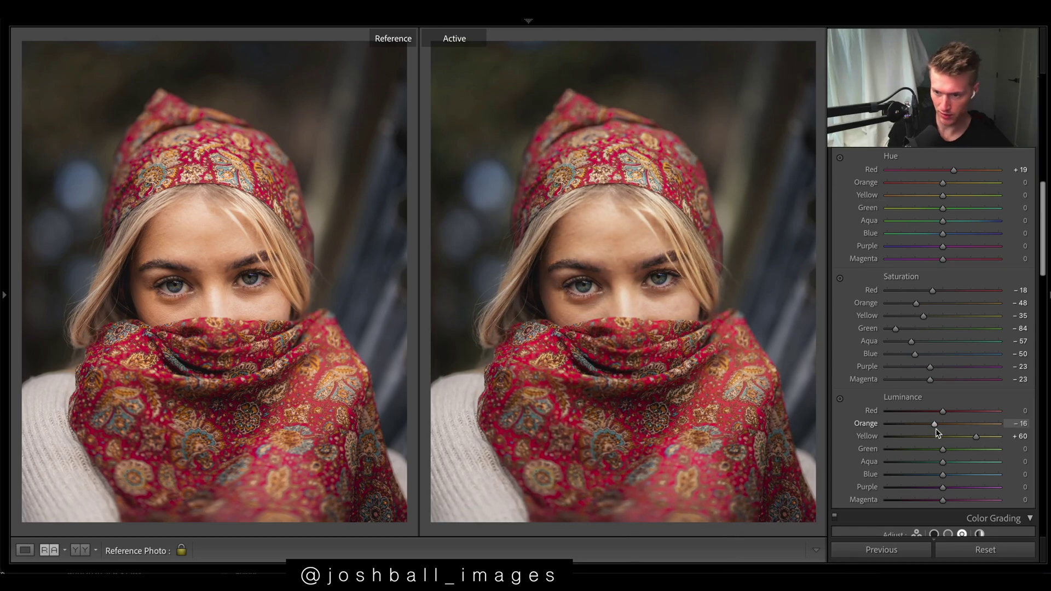
mouse_move(934, 429)
left_mouse_down()
mouse_move(926, 409)
mouse_move(937, 413)
left_mouse_up()
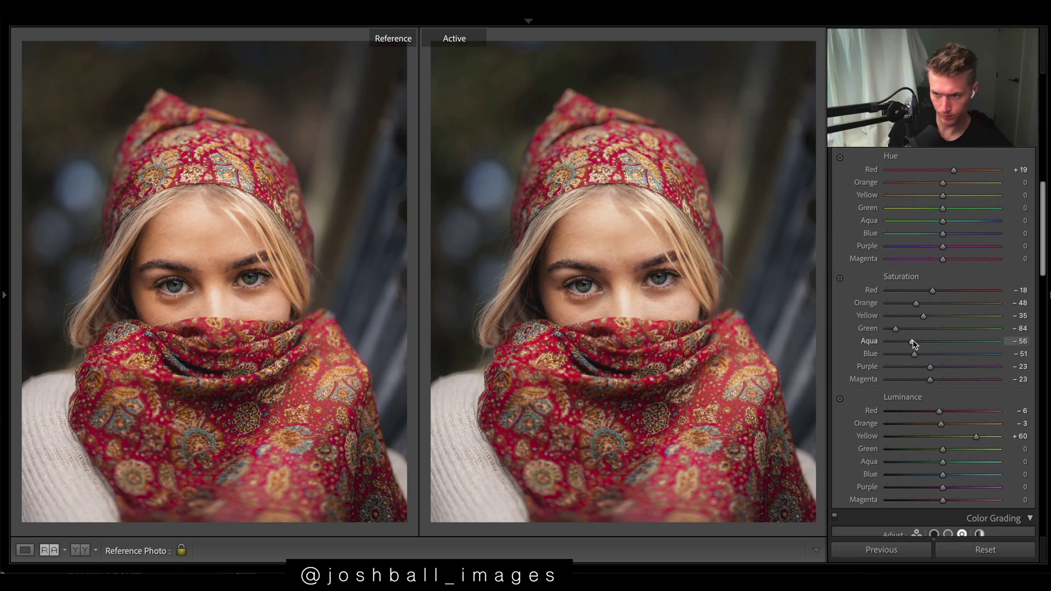
Step: Set HSL saturation to Red -26, Orange -40 and Green -80, and hue to Orange +3, Yellow -21 and Green -100
mouse_move(895, 328)
left_mouse_down()
mouse_move(887, 328)
mouse_move(898, 328)
left_mouse_up()
left_click_drag(916, 303, 930, 290)
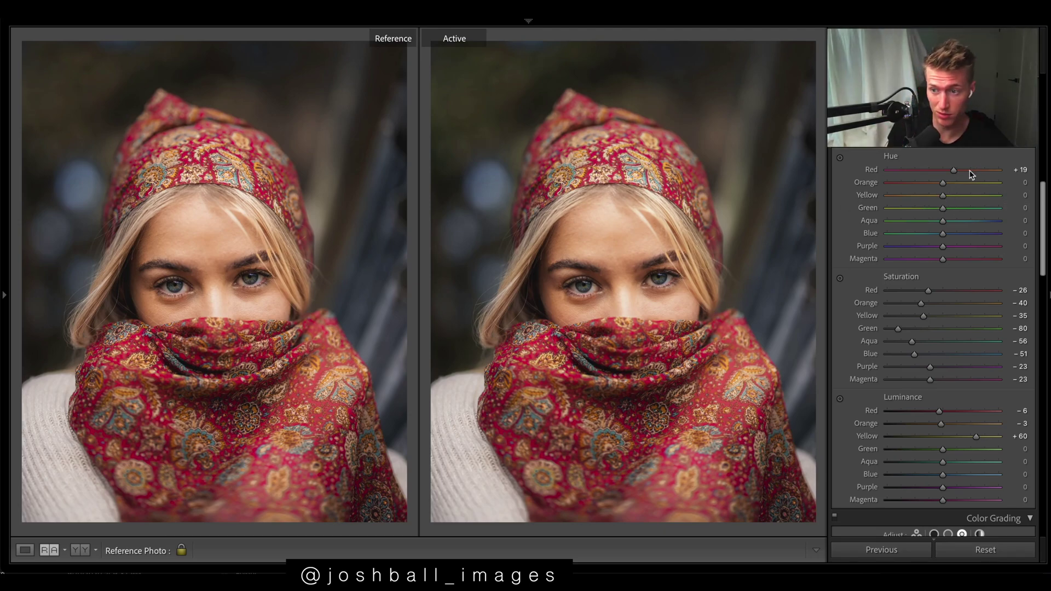
left_click_drag(941, 185, 945, 184)
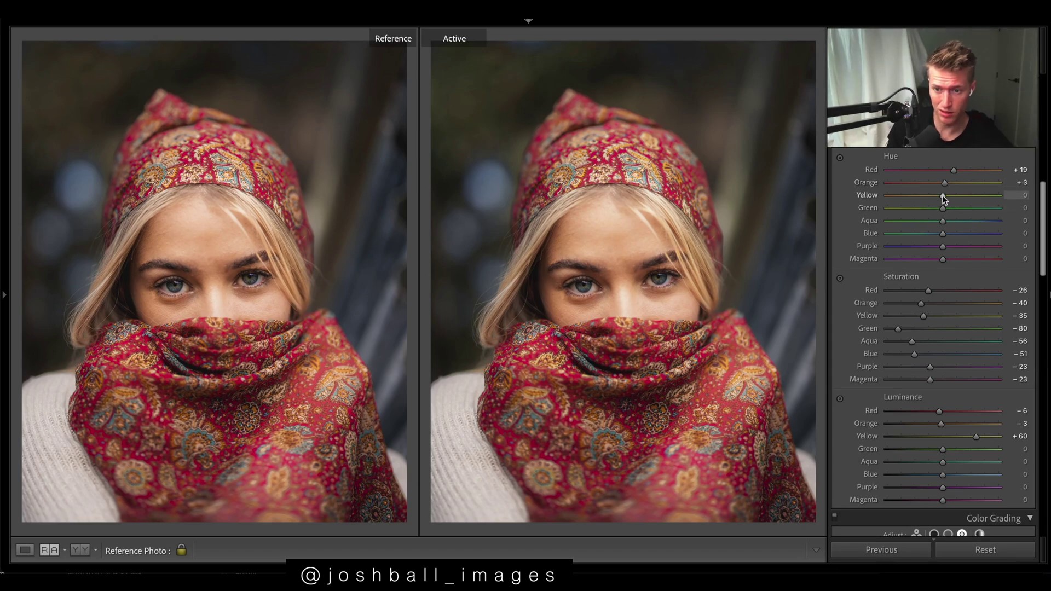
double_click(905, 196)
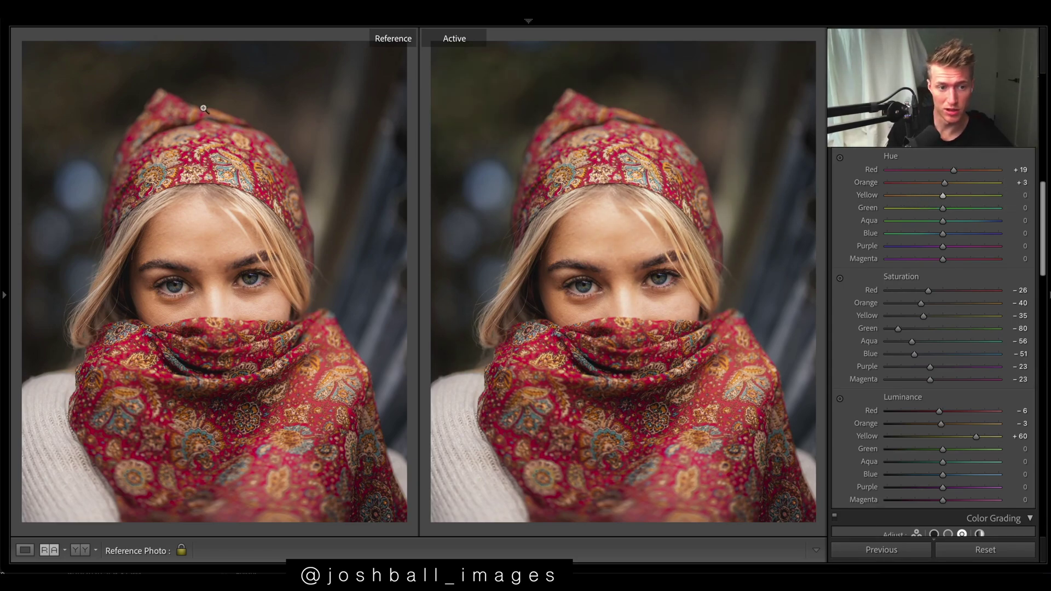
left_click_drag(942, 195, 461, 105)
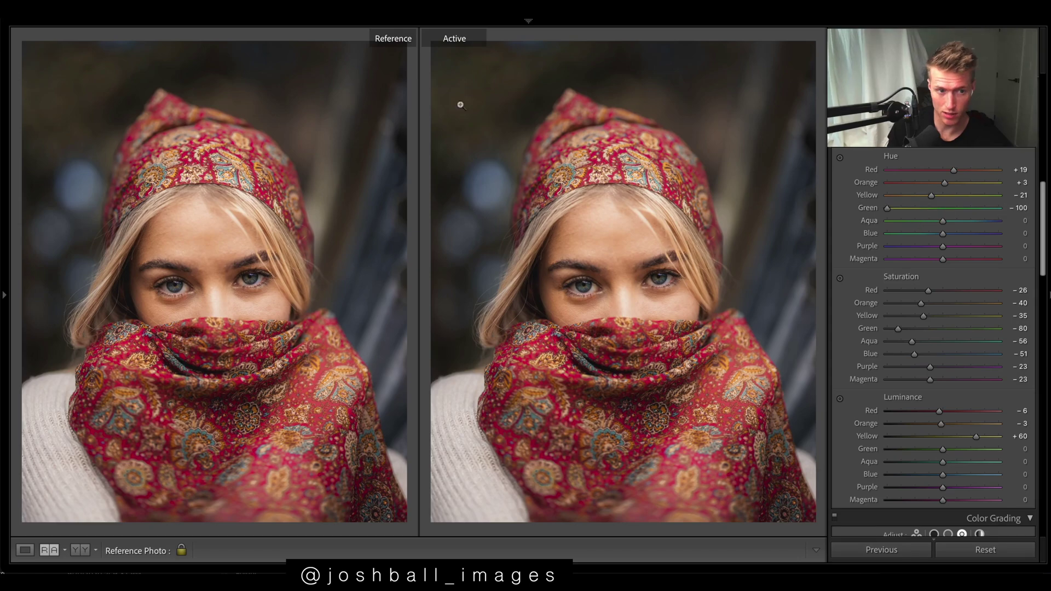
Step: Open masking and examine the radial mask over the face by viewing its overlay and temporarily resetting its Exposure, undoing the reset
key("shift+w")
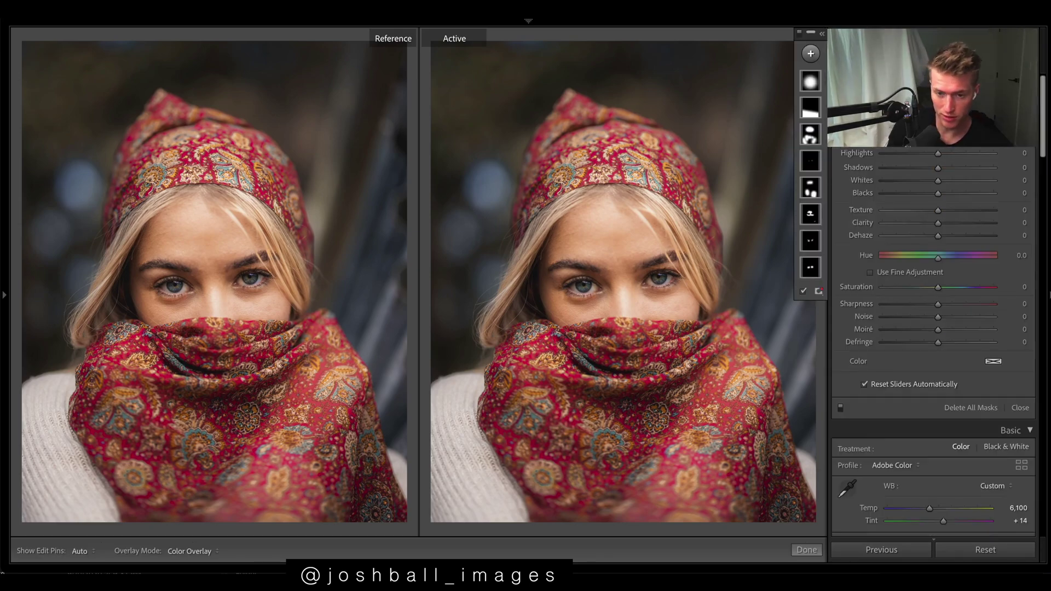
left_click(809, 87)
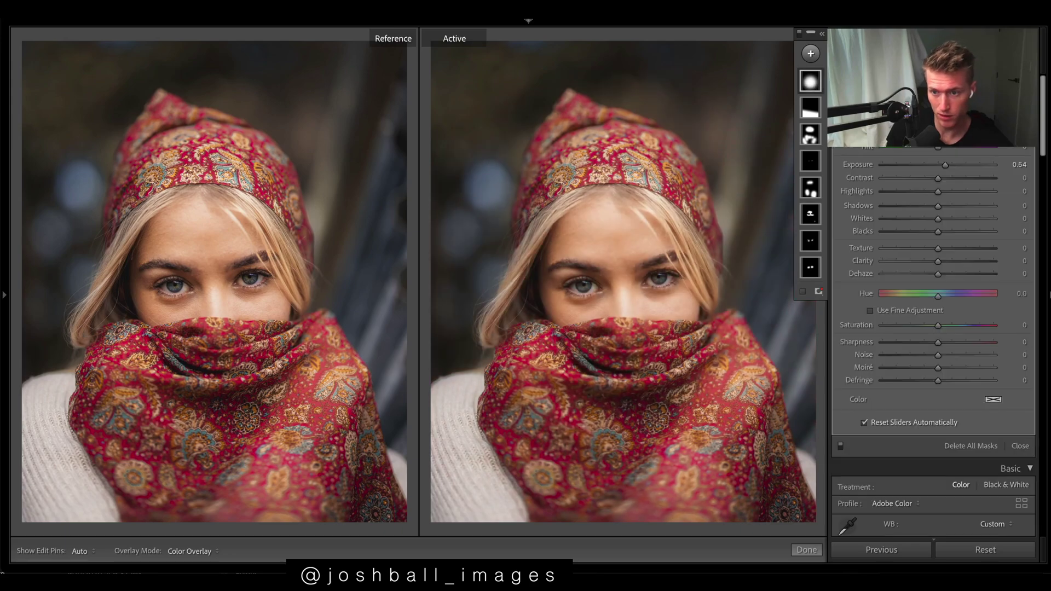
double_click(947, 163)
key("o")
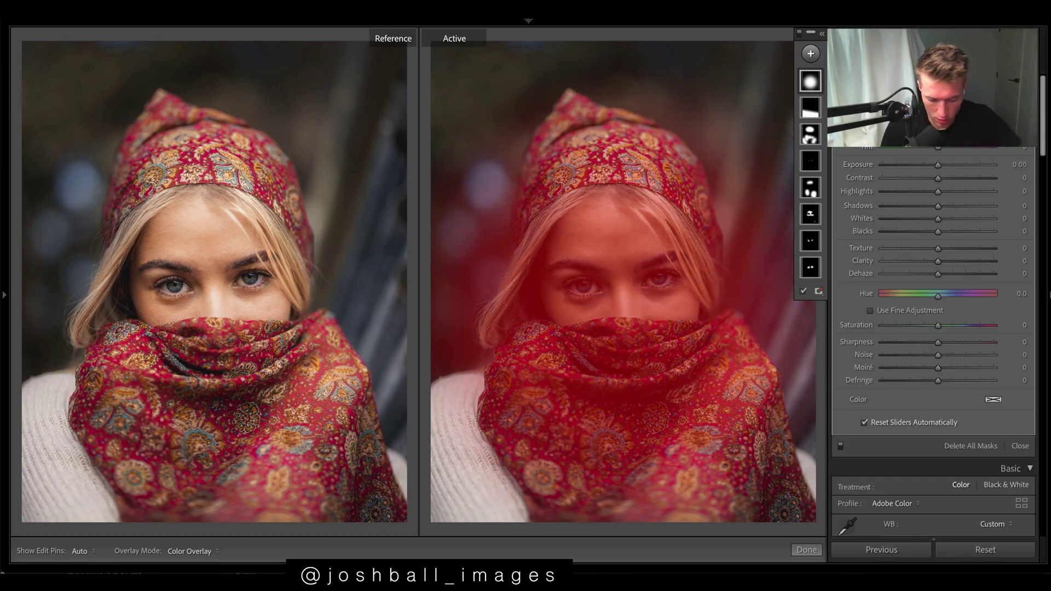
key("o")
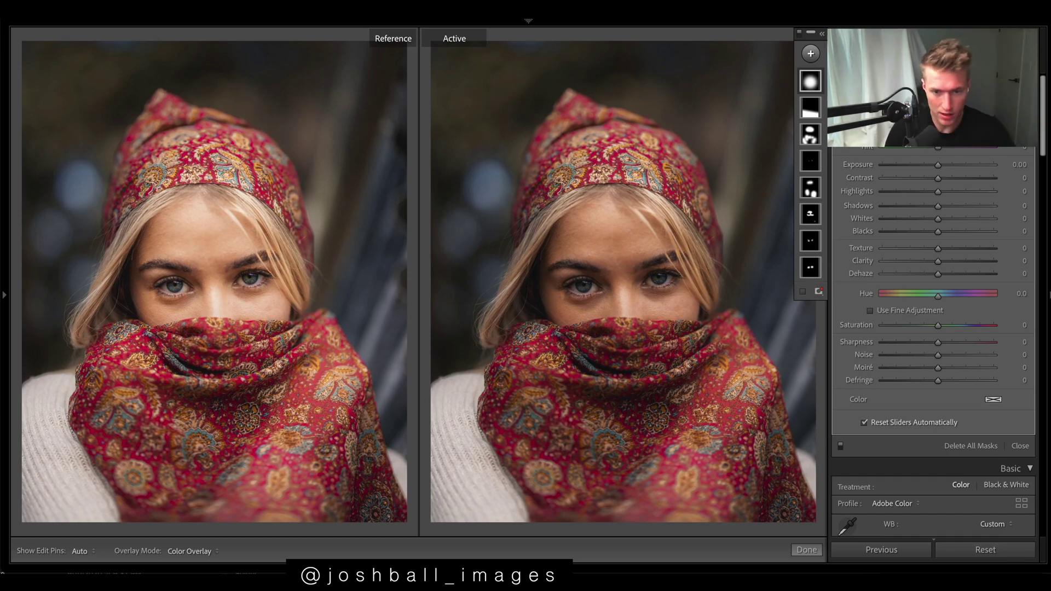
key("ctrl+z")
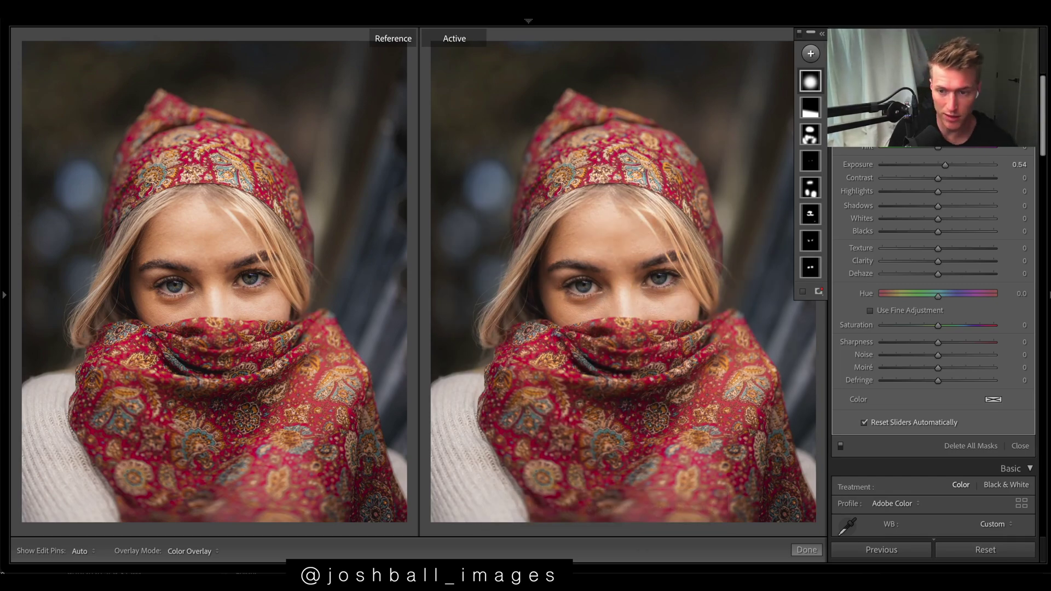
mouse_move(692, 99)
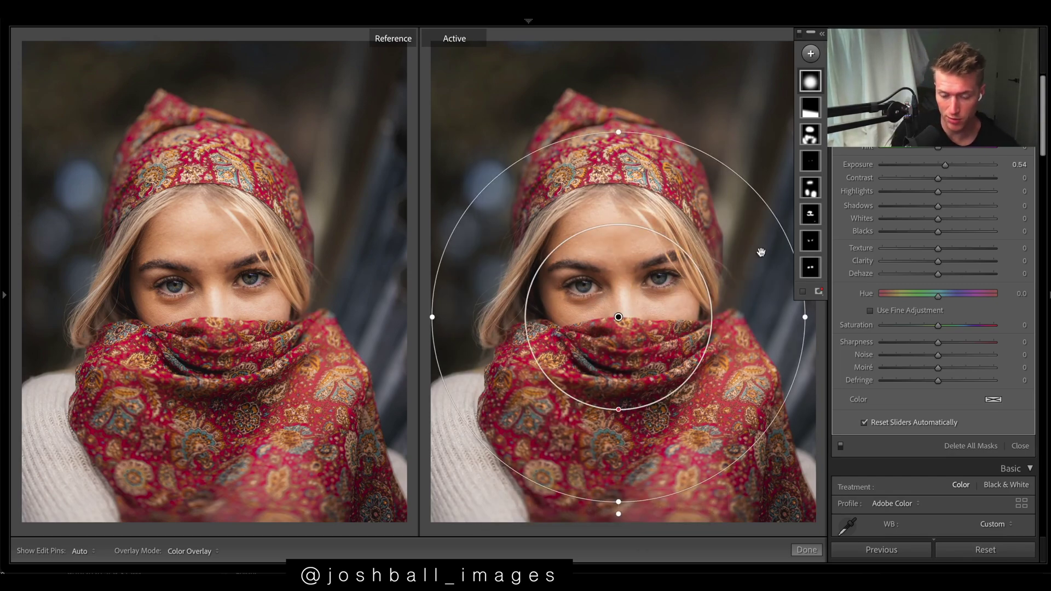
Step: Examine the linear gradient mask over the scarf and sweater by viewing its overlay and temporarily resetting its Exposure, undoing the reset
left_click(812, 116)
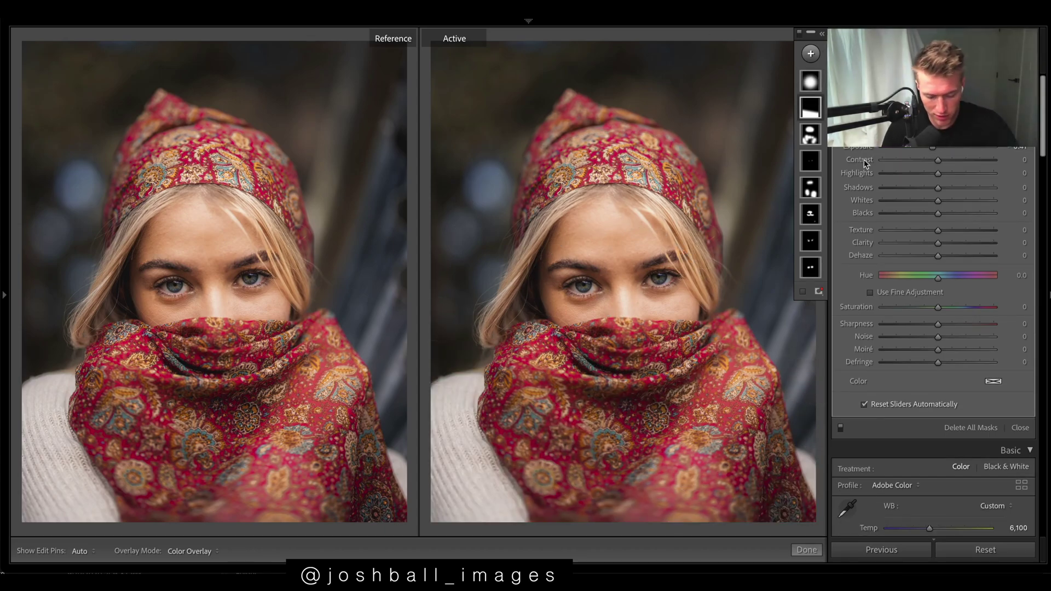
key("o")
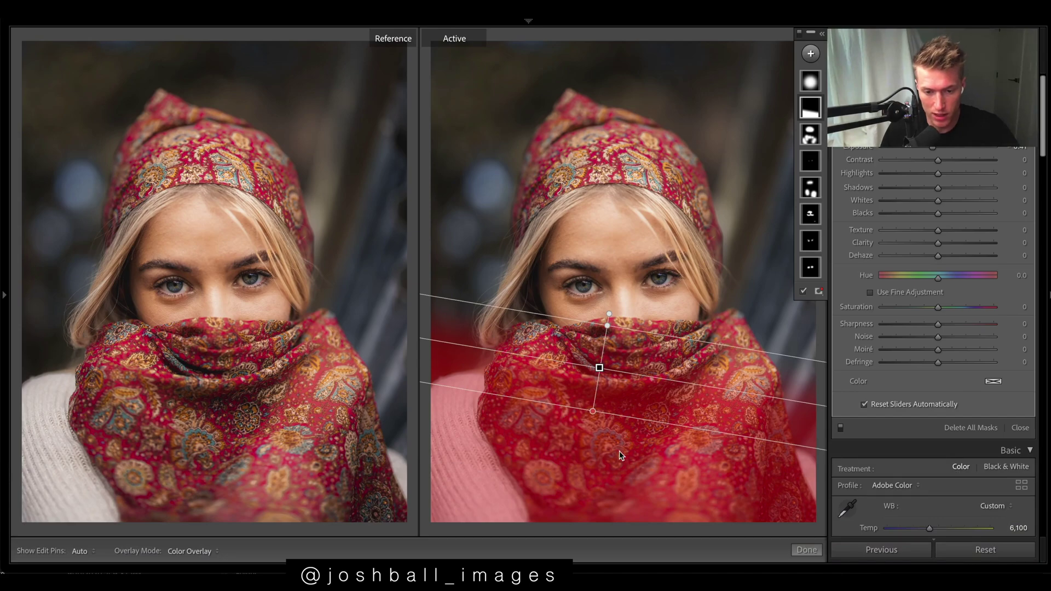
key("o")
double_click(935, 151)
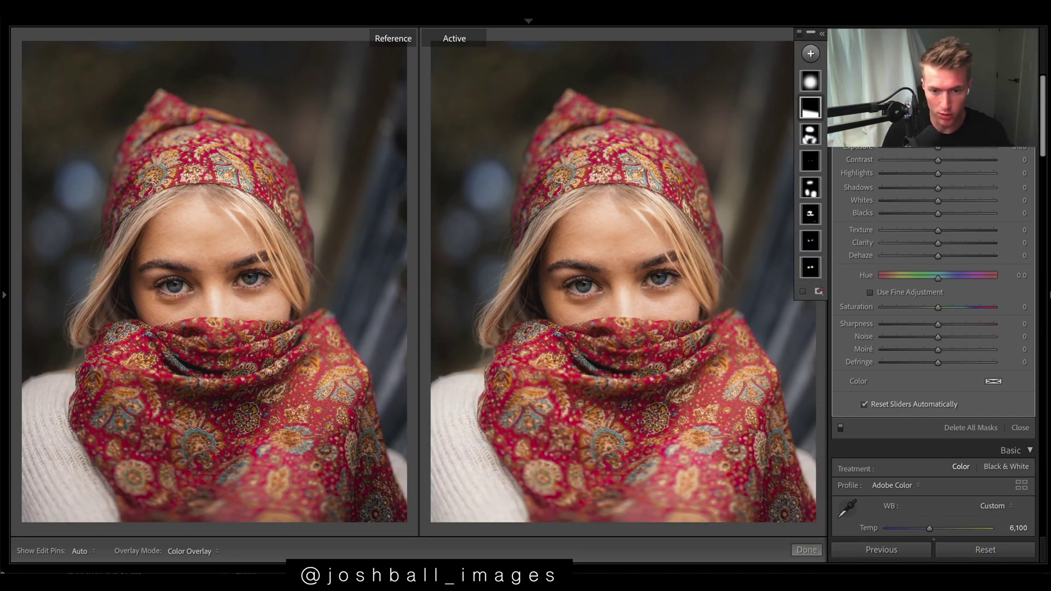
key("ctrl+z")
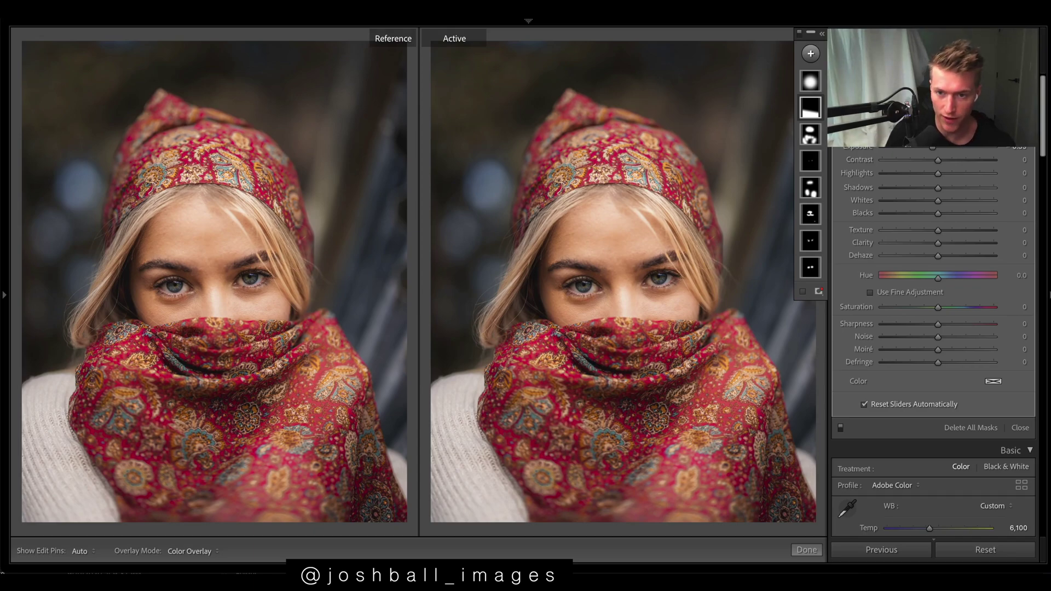
Step: Examine the brush mask over the sweater, scarf, forehead and headscarf by toggling its overlay and temporarily resetting its Exposure, undoing the reset
left_click(810, 134)
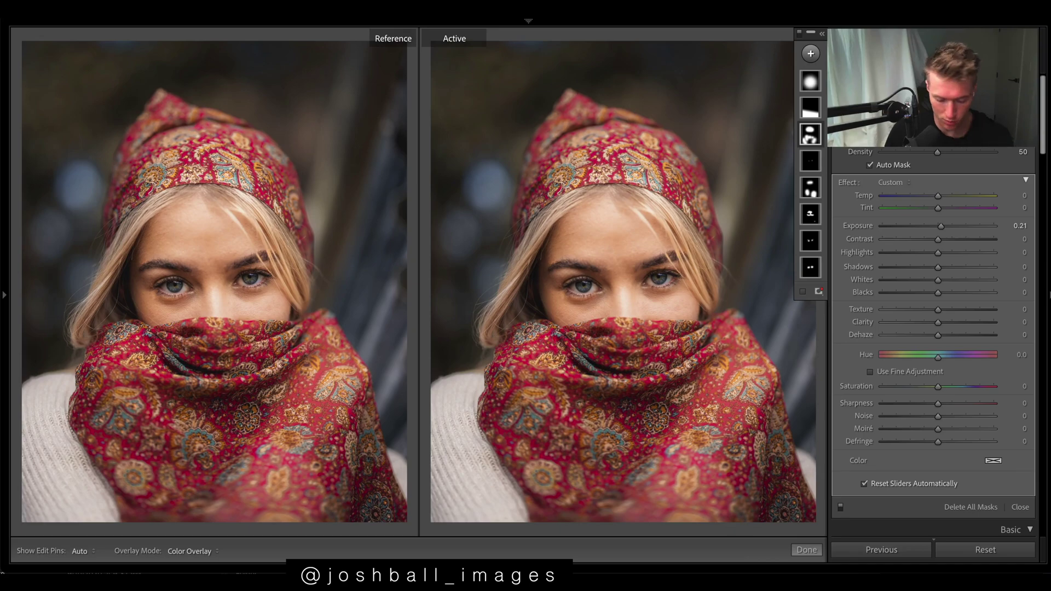
key("o")
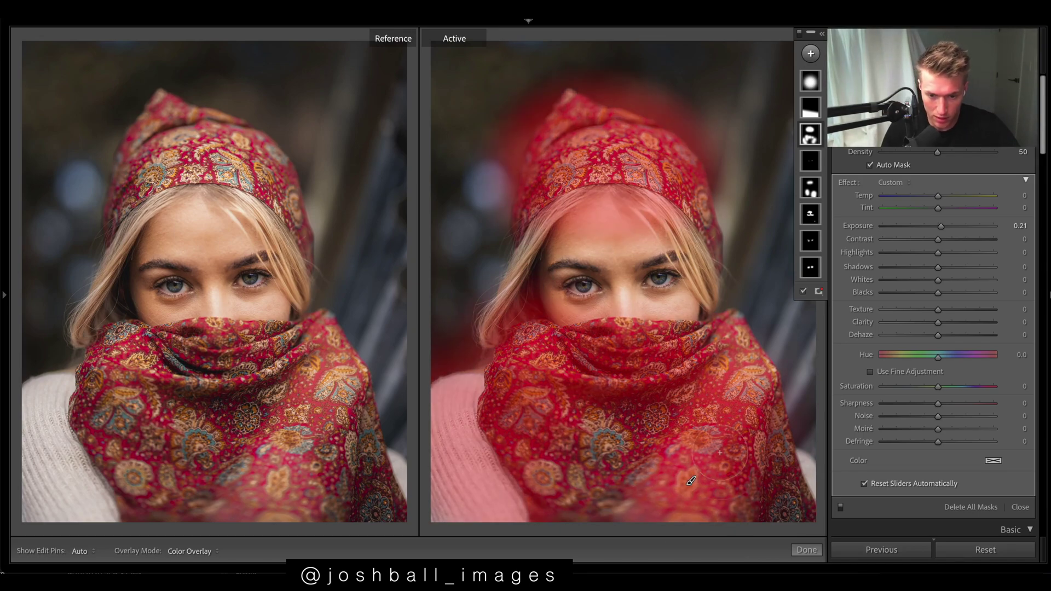
key("o")
key("o")
key("o")
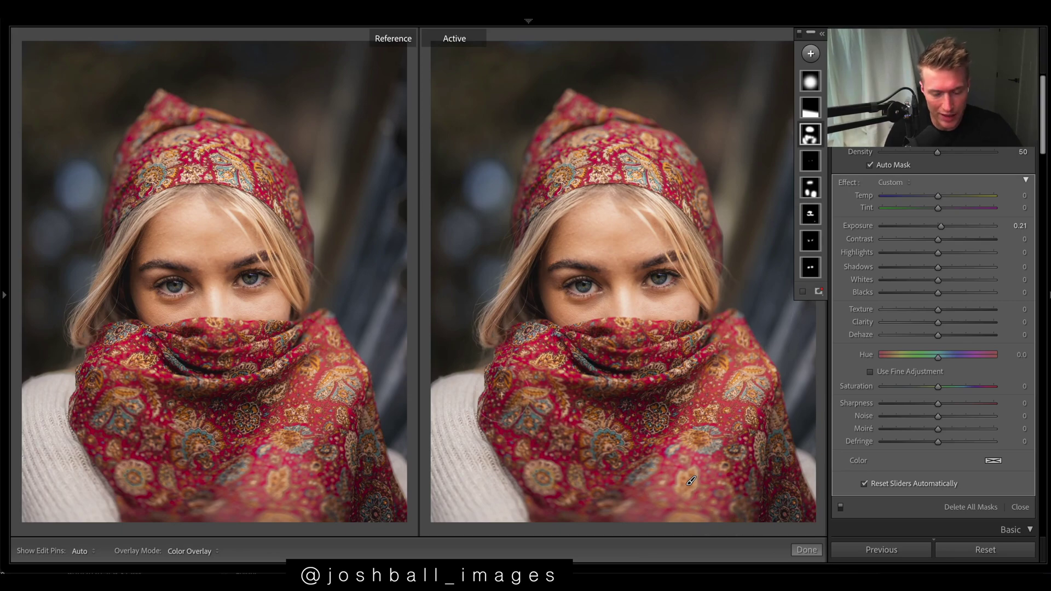
key("o")
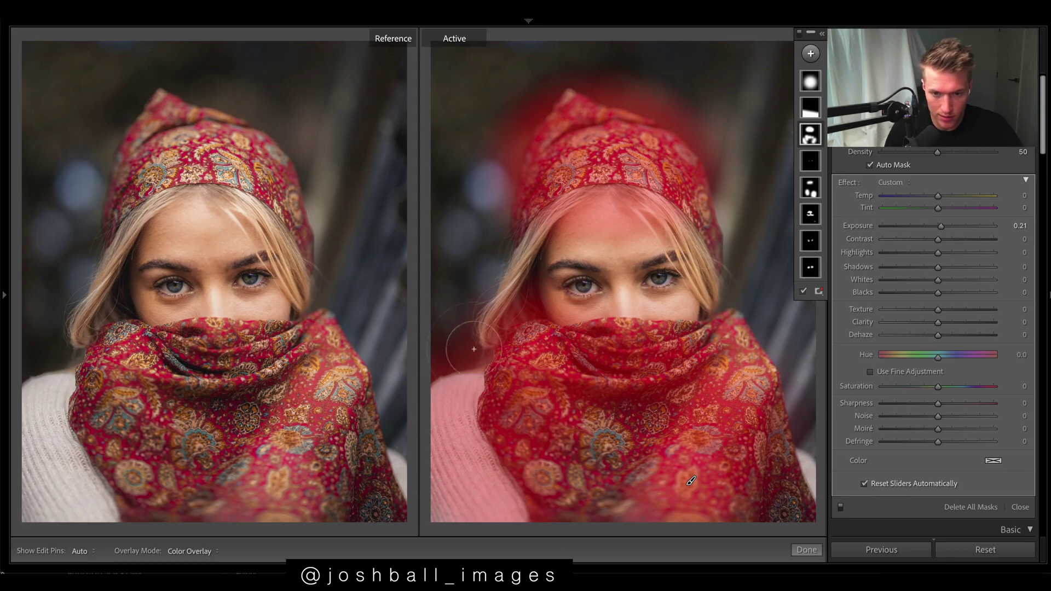
key("o")
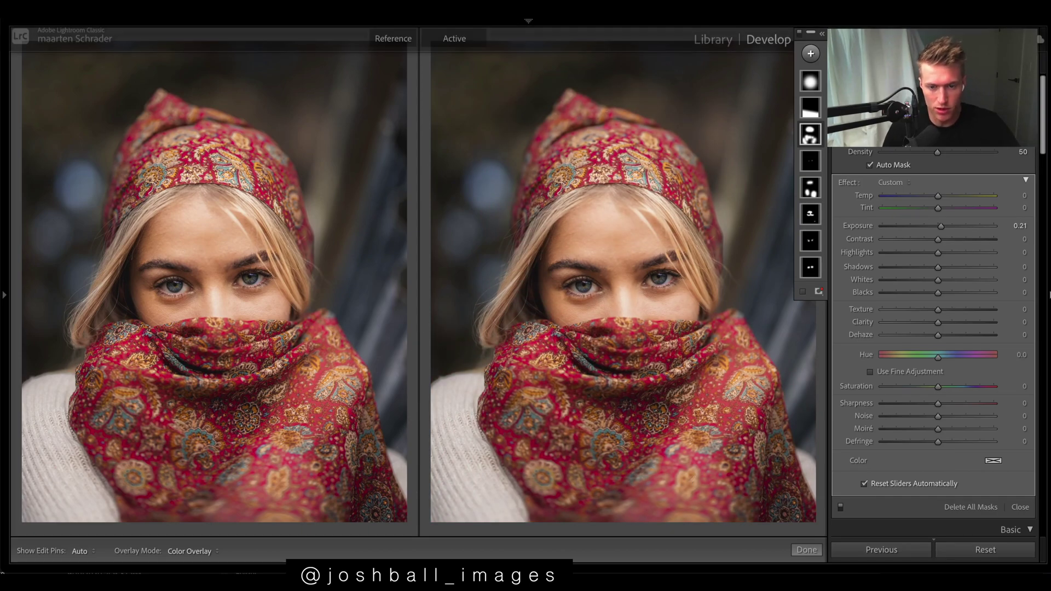
key("o")
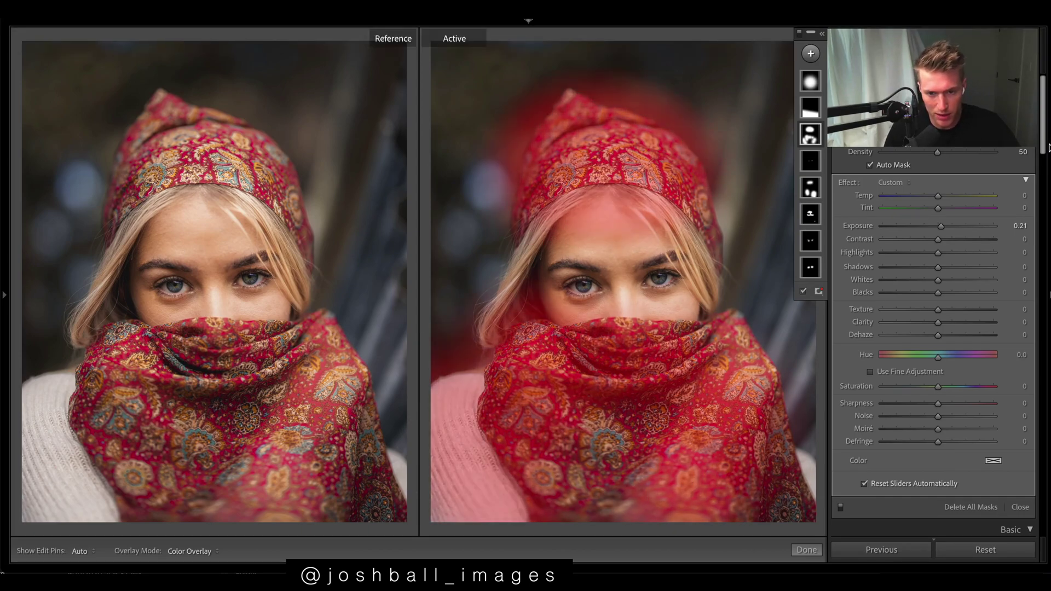
key("o")
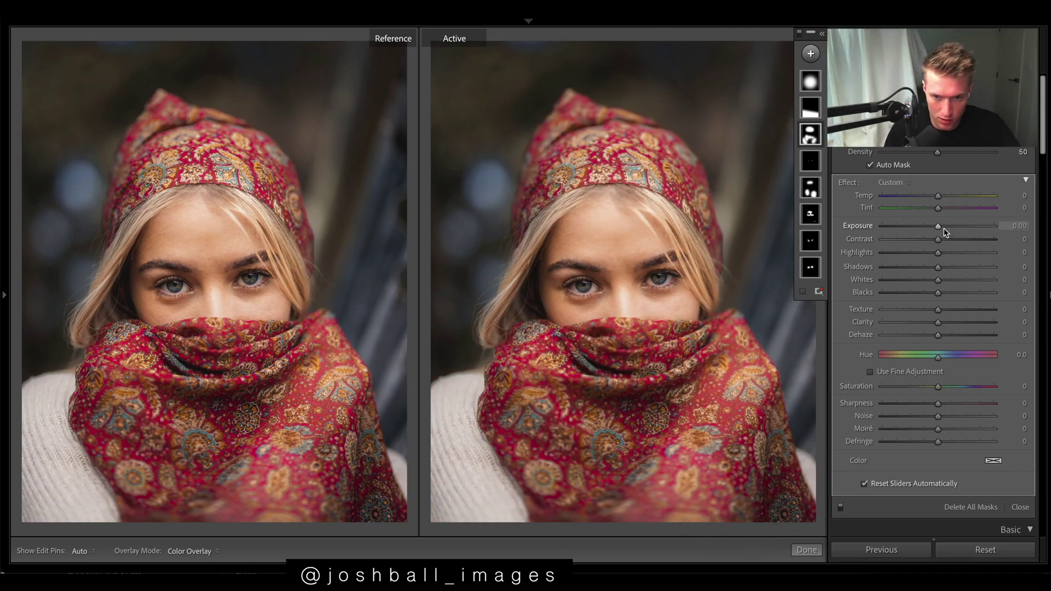
key("o")
key("o")
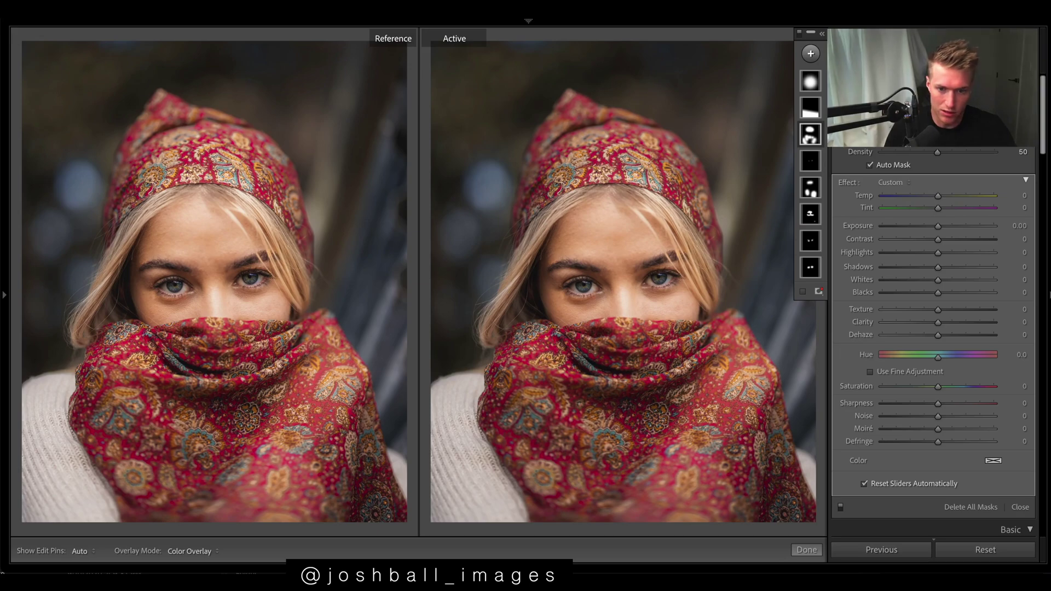
key("ctrl+z")
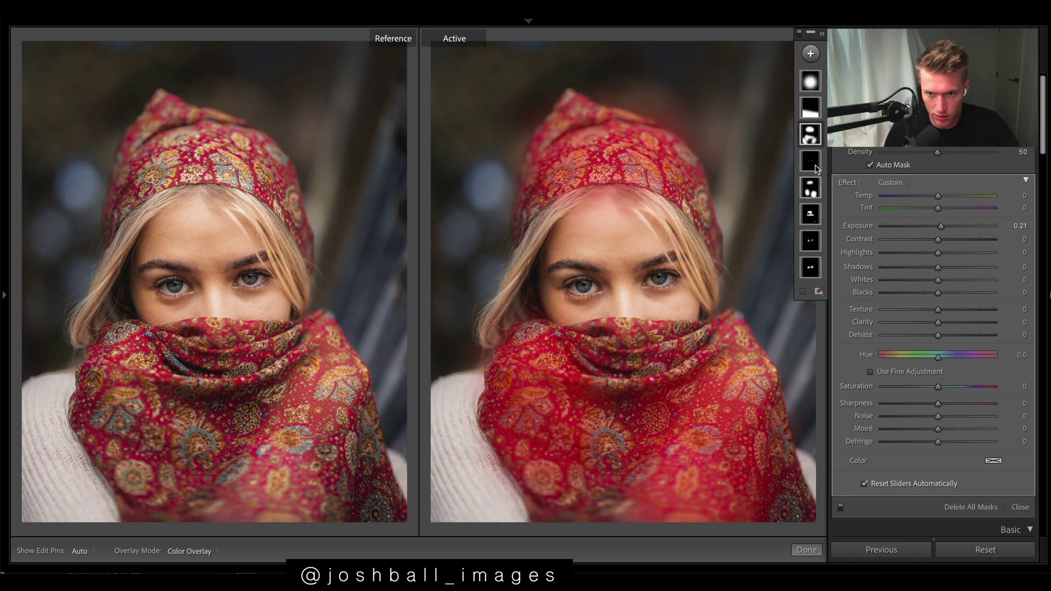
Step: Examine the small brush mask on one eye by temporarily resetting its Temp, Saturation and Exposure, undoing each reset
left_click(661, 279)
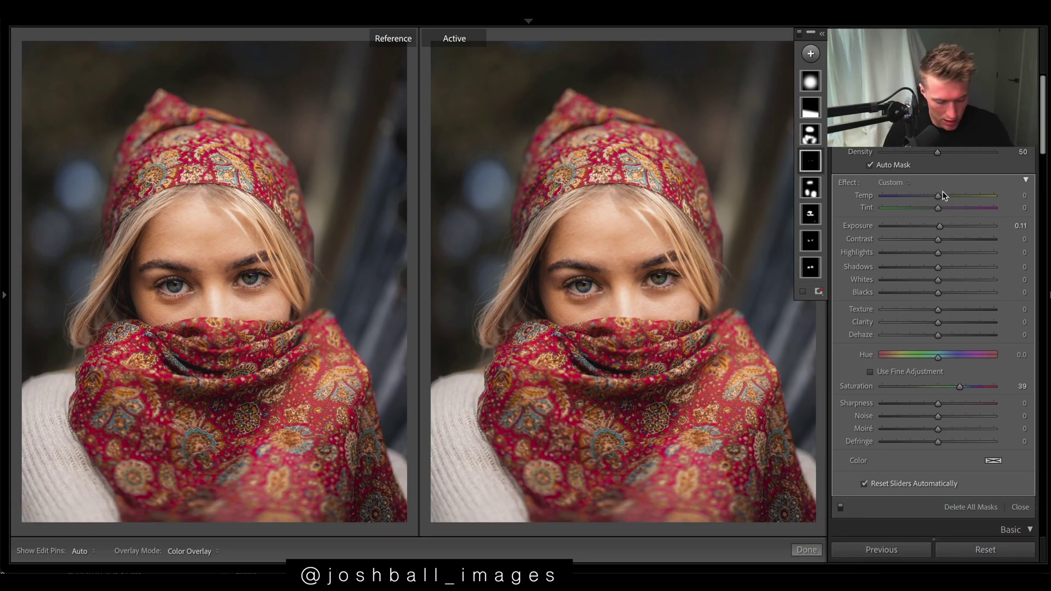
key("ctrl+z")
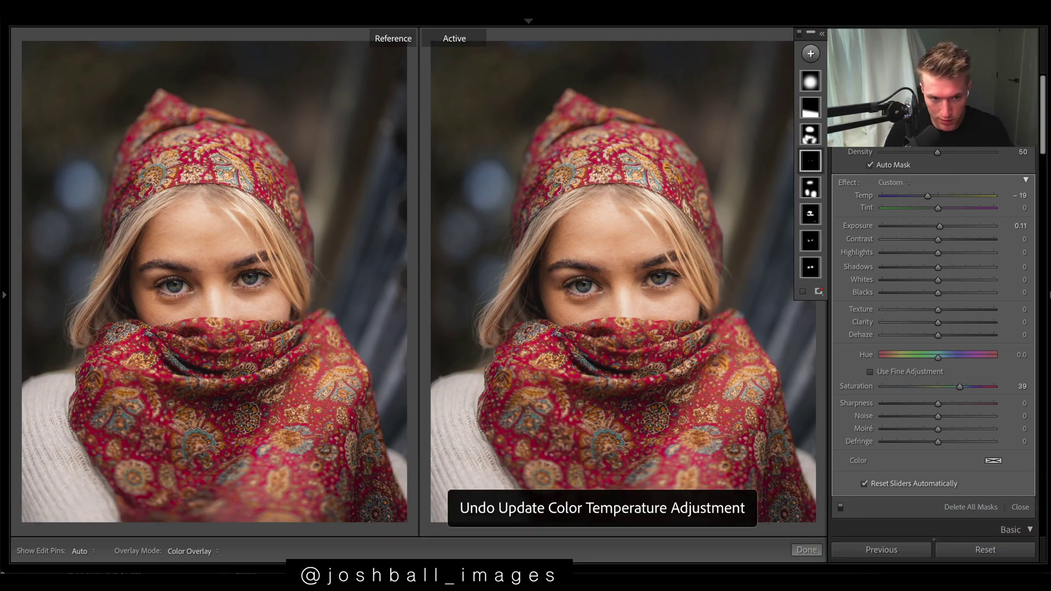
double_click(960, 386)
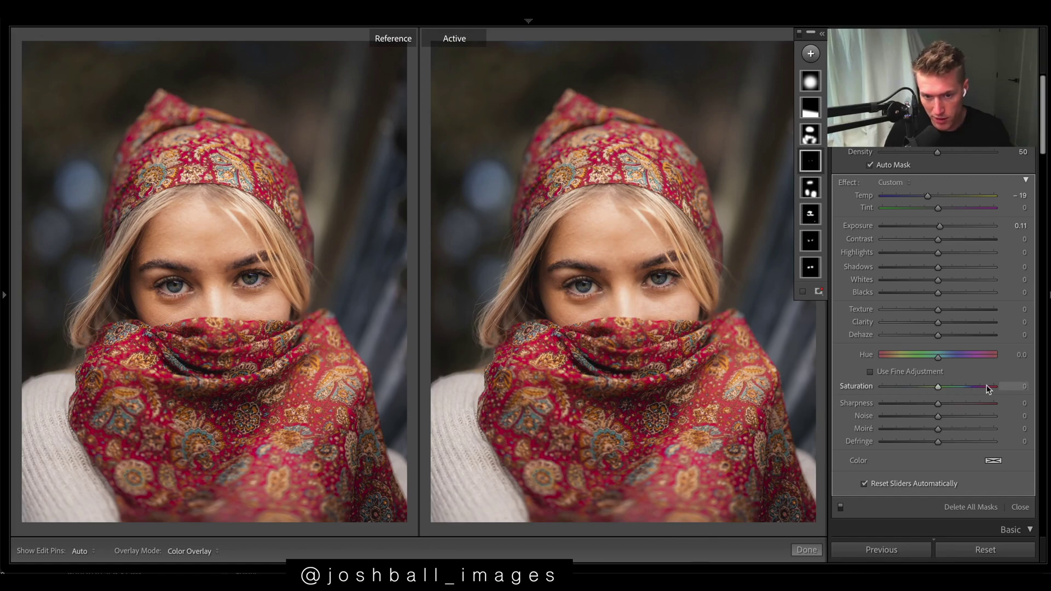
key("ctrl+z")
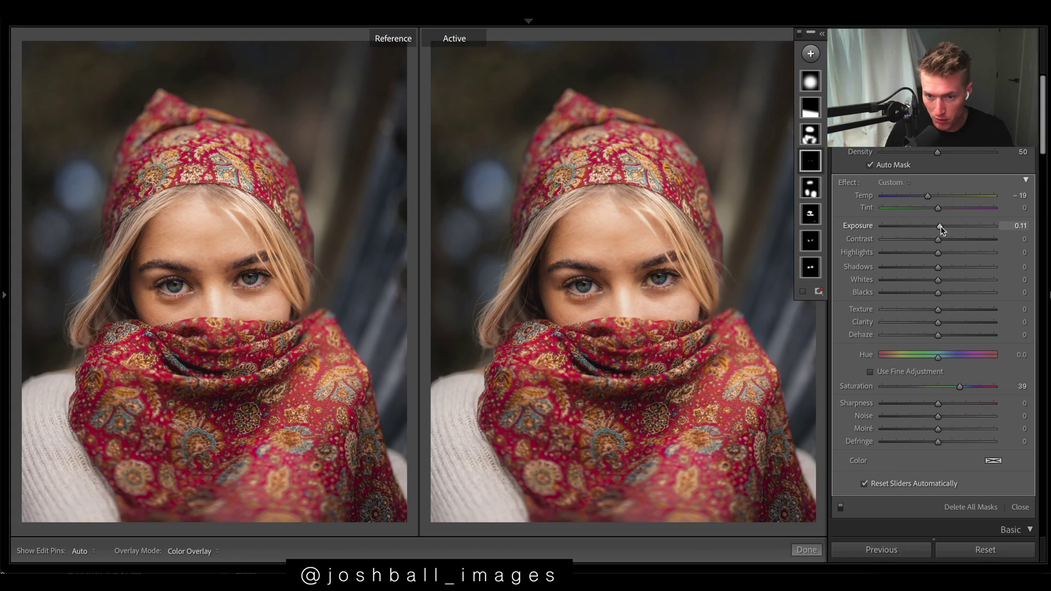
key("ctrl+z")
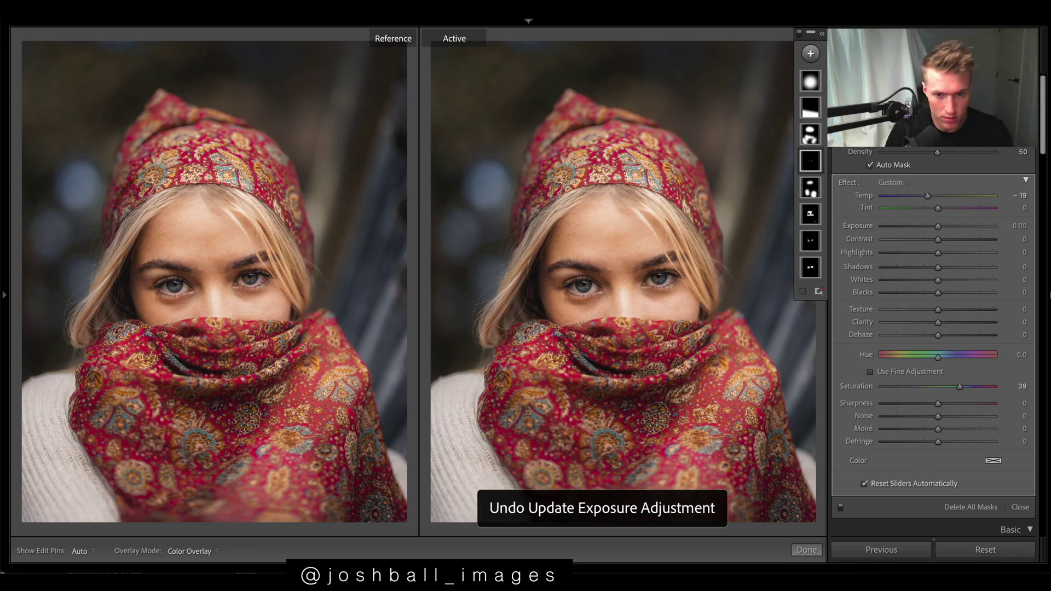
Step: Examine the contrast brush mask over the scarf and headscarf by viewing its overlay and temporarily resetting its Contrast, undoing the reset
left_click(811, 187)
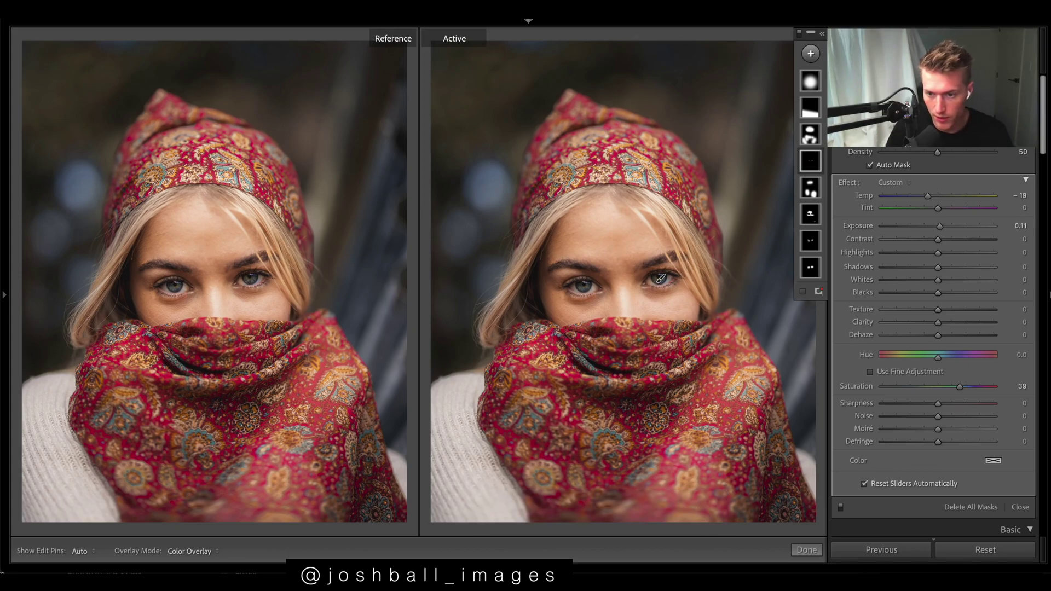
key("o")
double_click(946, 240)
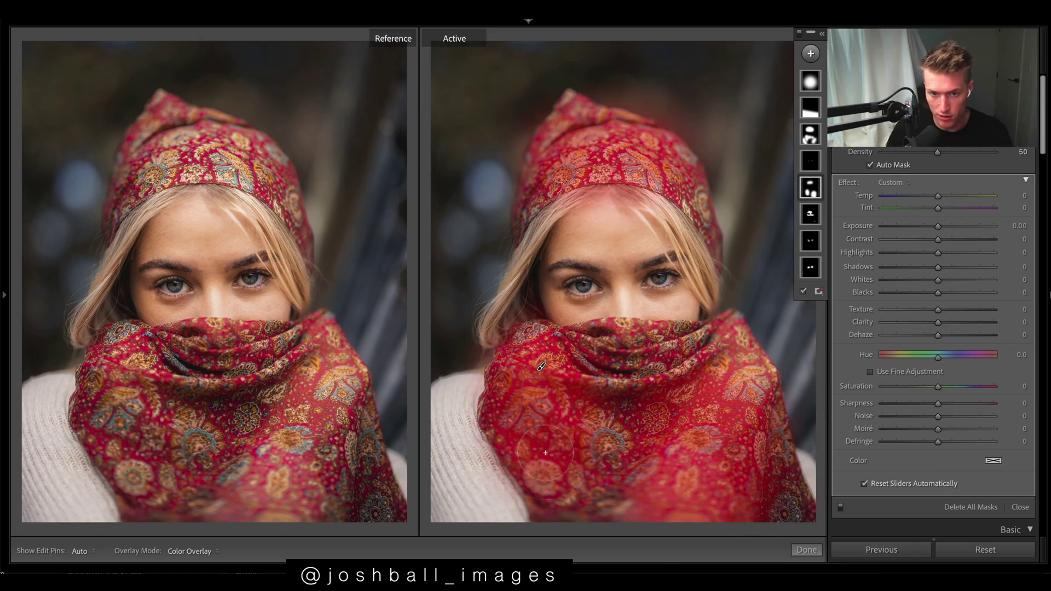
key("ctrl+z")
key("o")
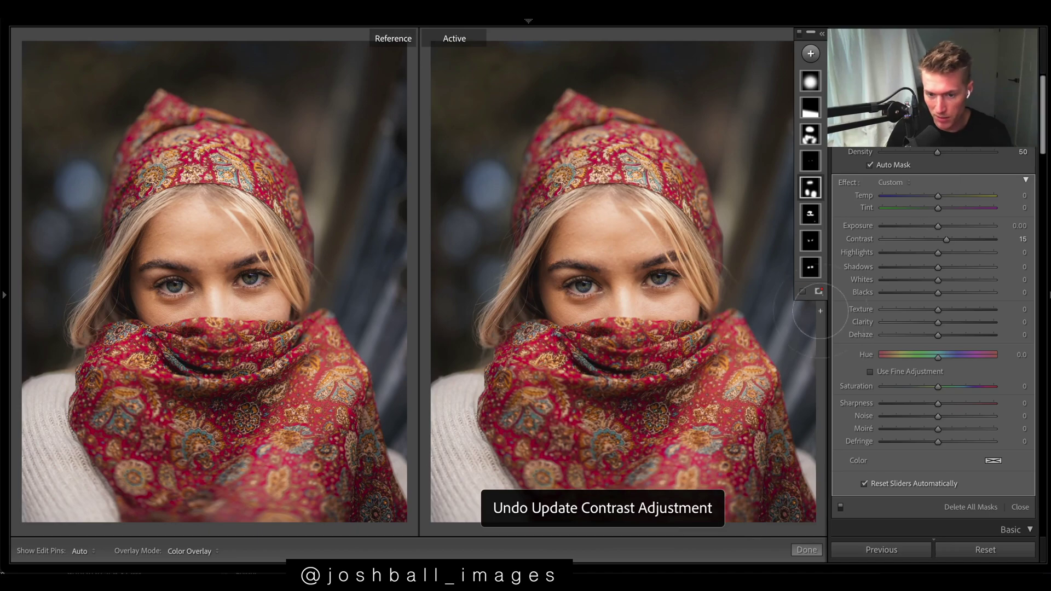
Step: Compare the scarf and headscarf brush mask against its reset Contrast, and set its Contrast to 11
key("o")
double_click(946, 240)
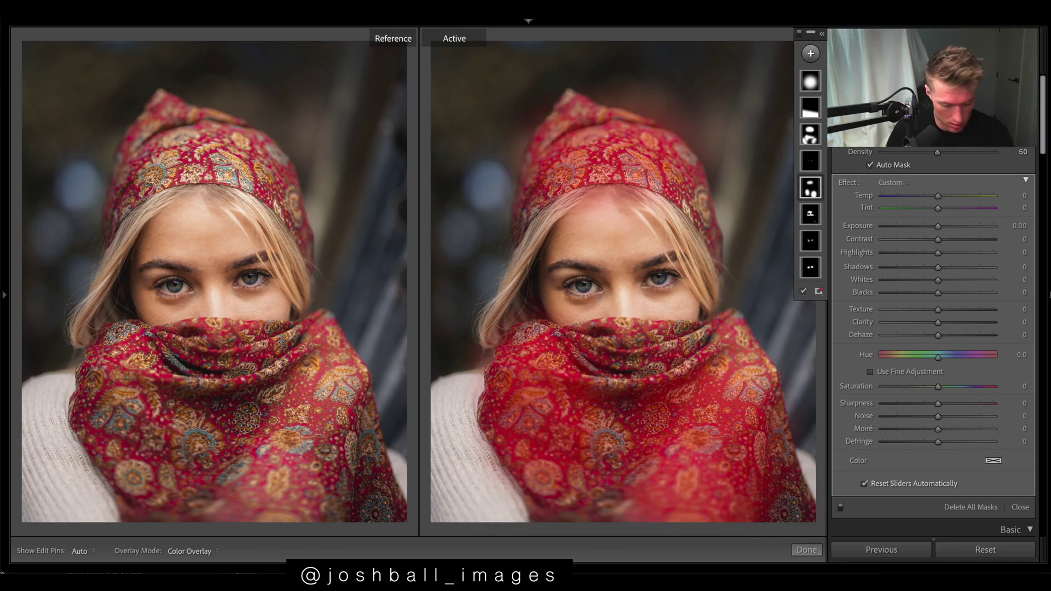
key("ctrl+z")
key("o")
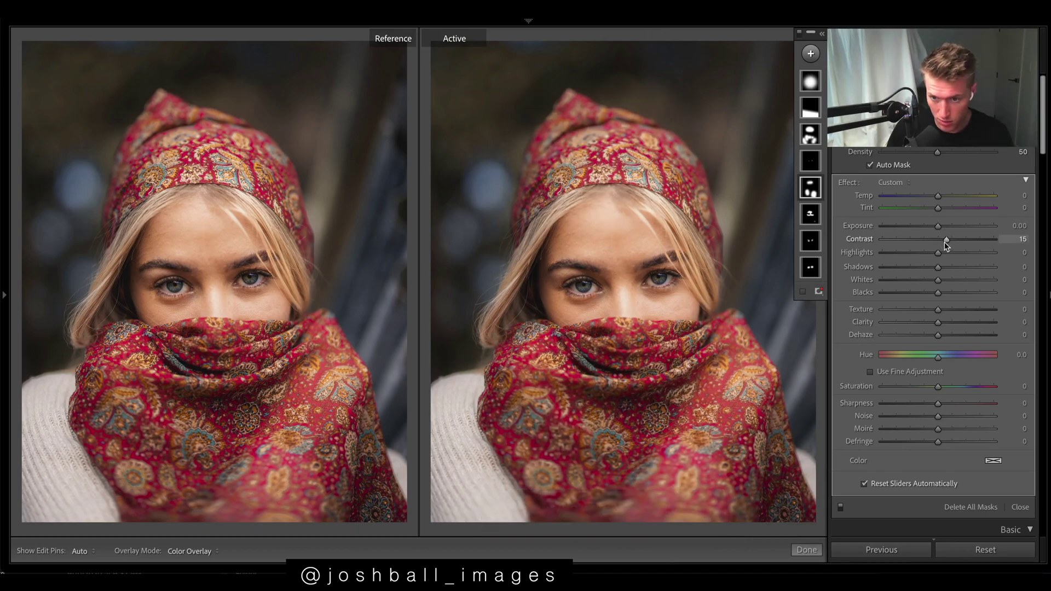
mouse_move(946, 241)
left_mouse_down()
mouse_move(967, 246)
mouse_move(930, 243)
mouse_move(951, 239)
mouse_move(943, 240)
left_mouse_up()
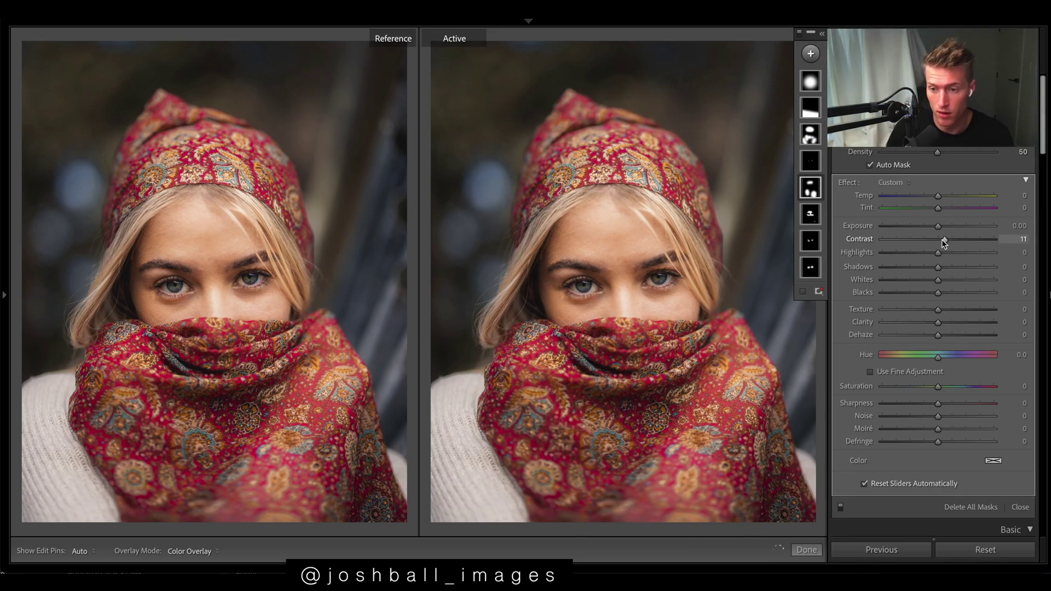
Step: Examine the face brush mask by toggling its overlay and temporarily resetting its Clarity and Contrast, undoing the resets
left_click(810, 213)
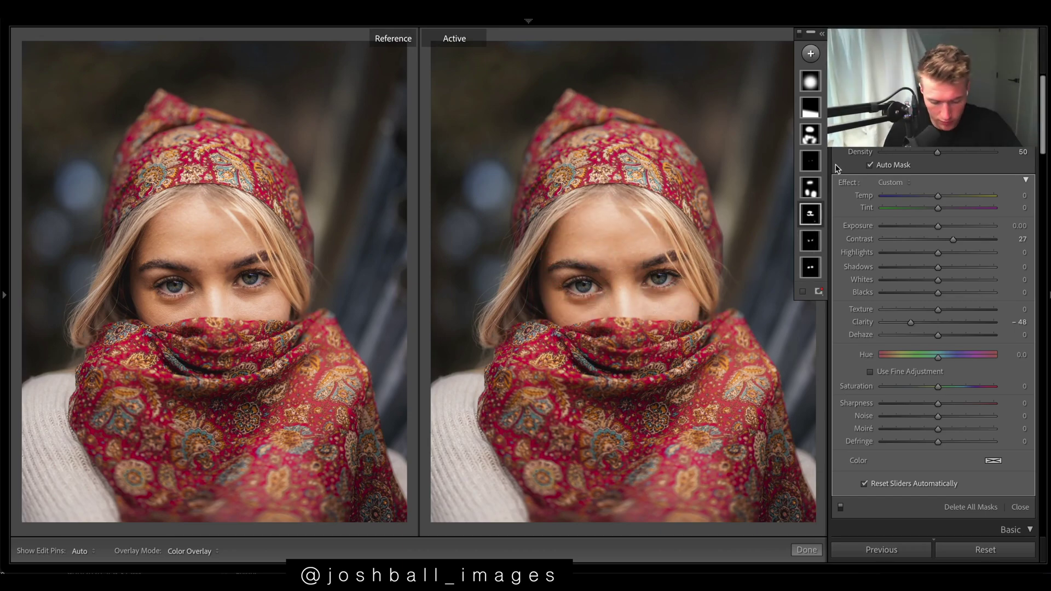
key("o")
key("o")
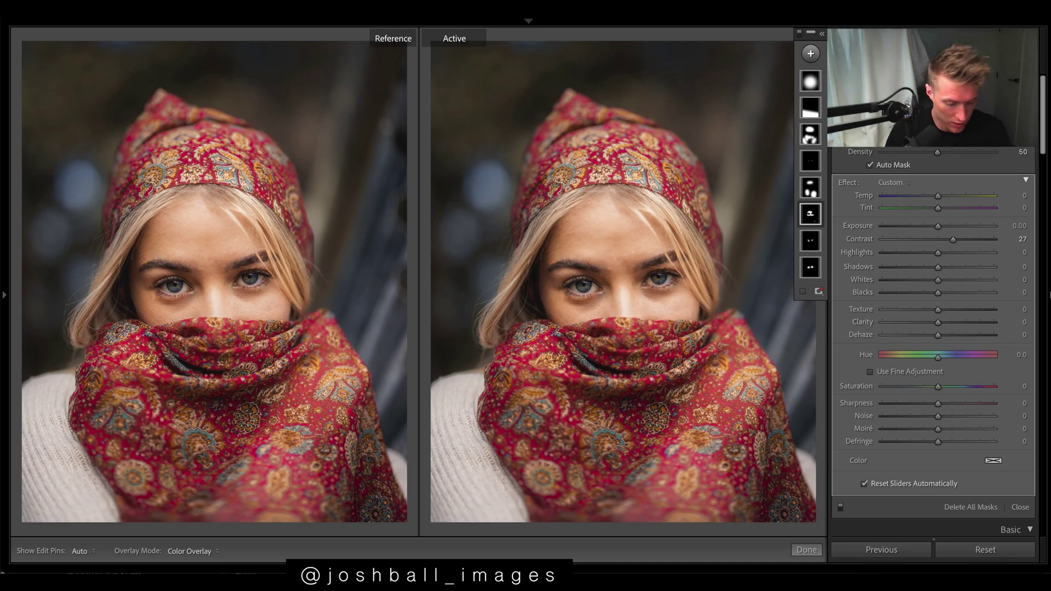
key("ctrl+z")
key("ctrl+z")
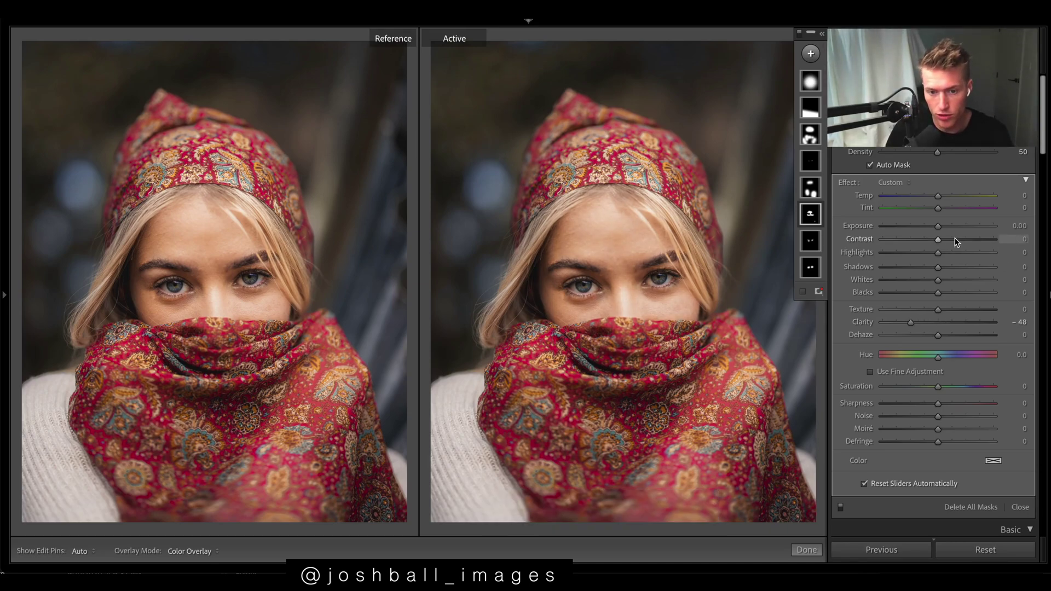
key("ctrl+z")
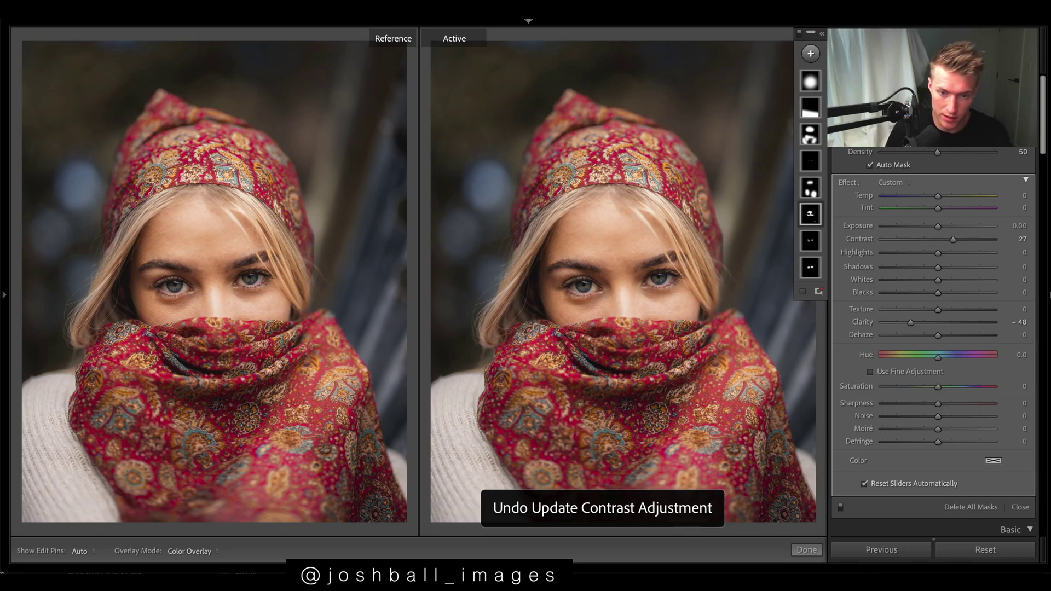
key("ctrl+z")
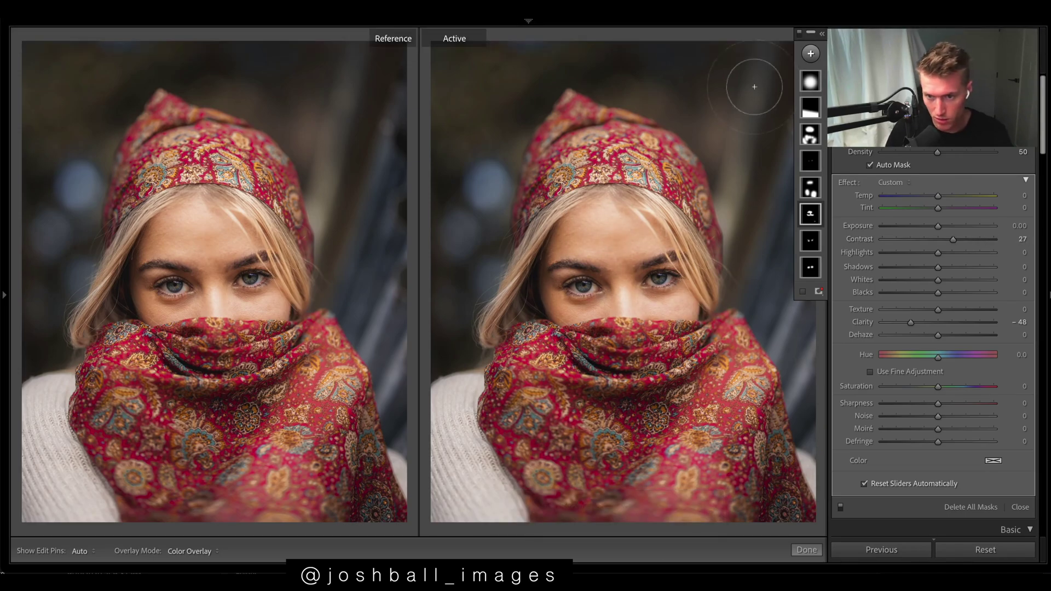
Step: Examine the brush mask covering both eyes by temporarily resetting its Temp, Exposure and Contrast, undoing each reset
left_click(810, 240)
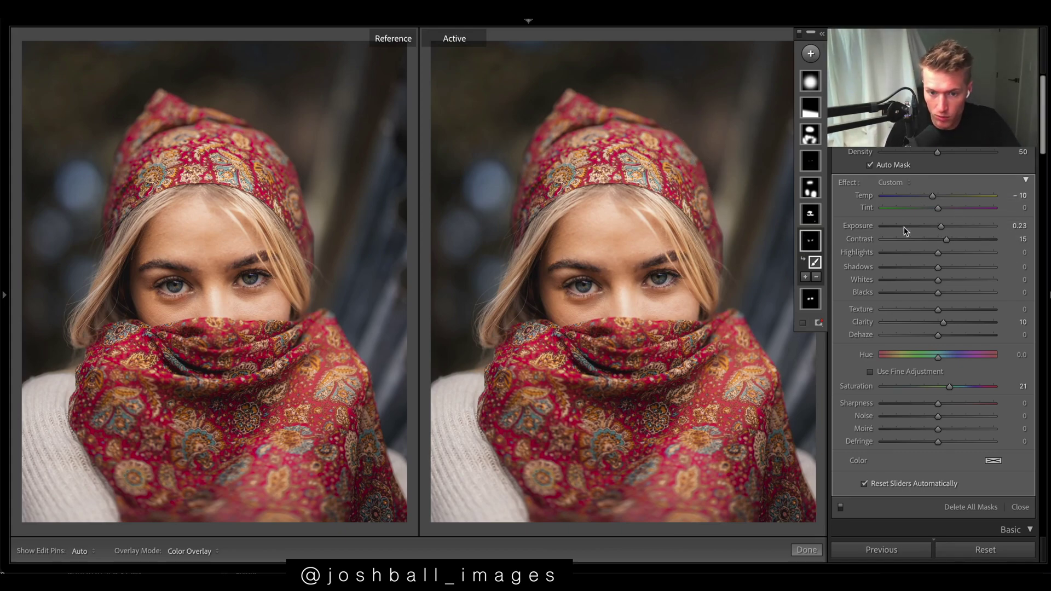
double_click(935, 196)
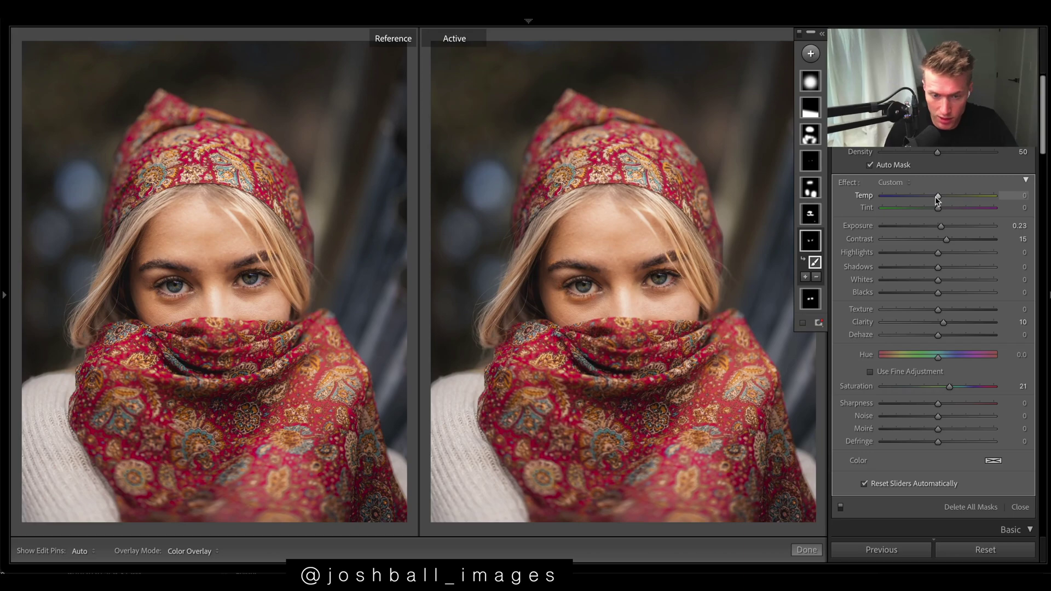
key("ctrl+z")
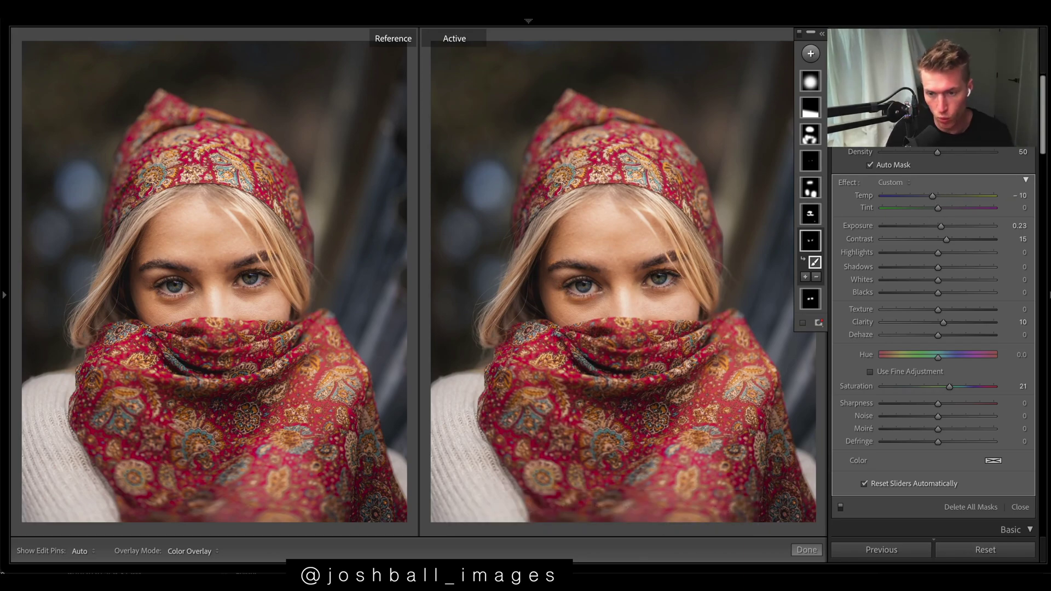
double_click(938, 226)
key("ctrl+z")
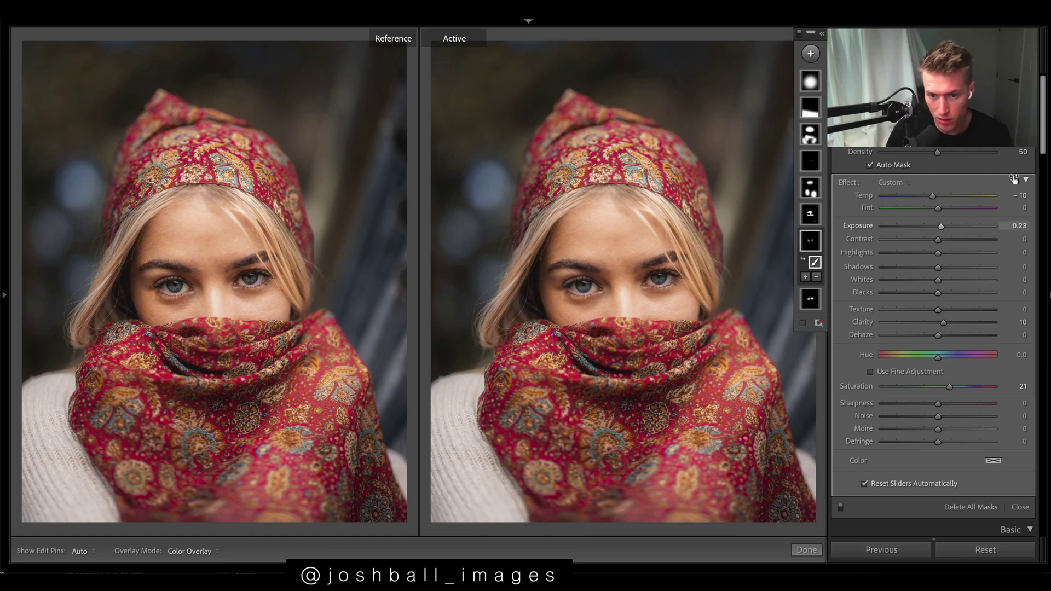
key("ctrl+z")
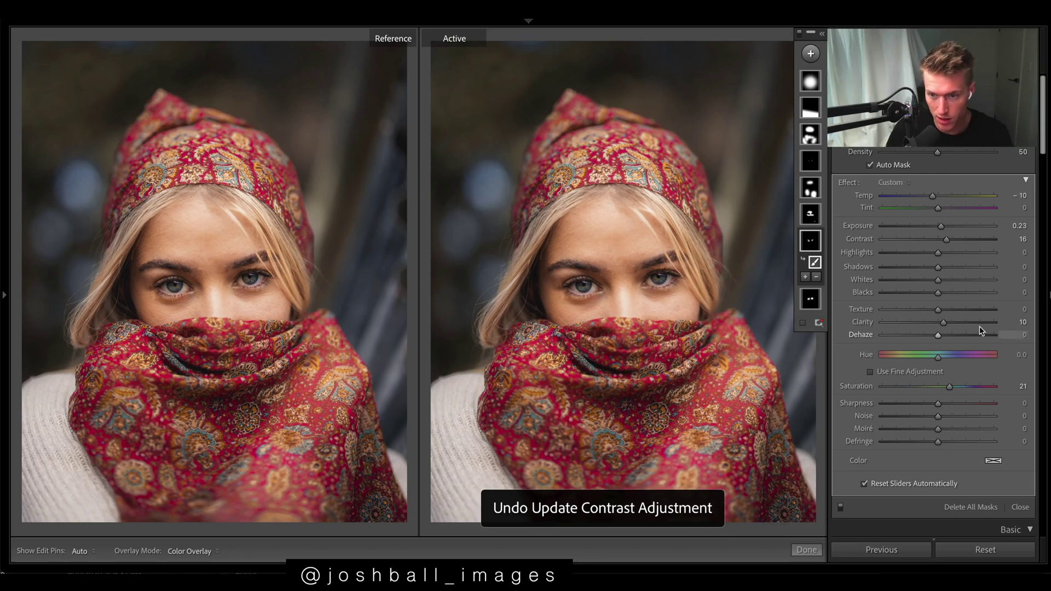
Step: Temporarily reset the Clarity and Saturation of the mask on both eyes, undoing the Clarity reset and setting Saturation back to 21
double_click(946, 323)
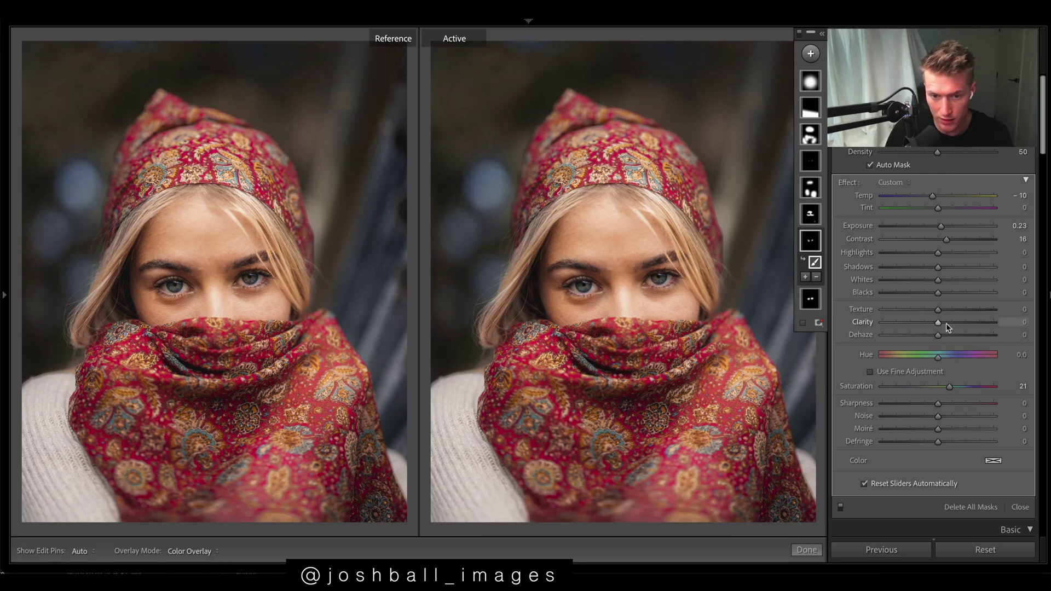
key("ctrl+z")
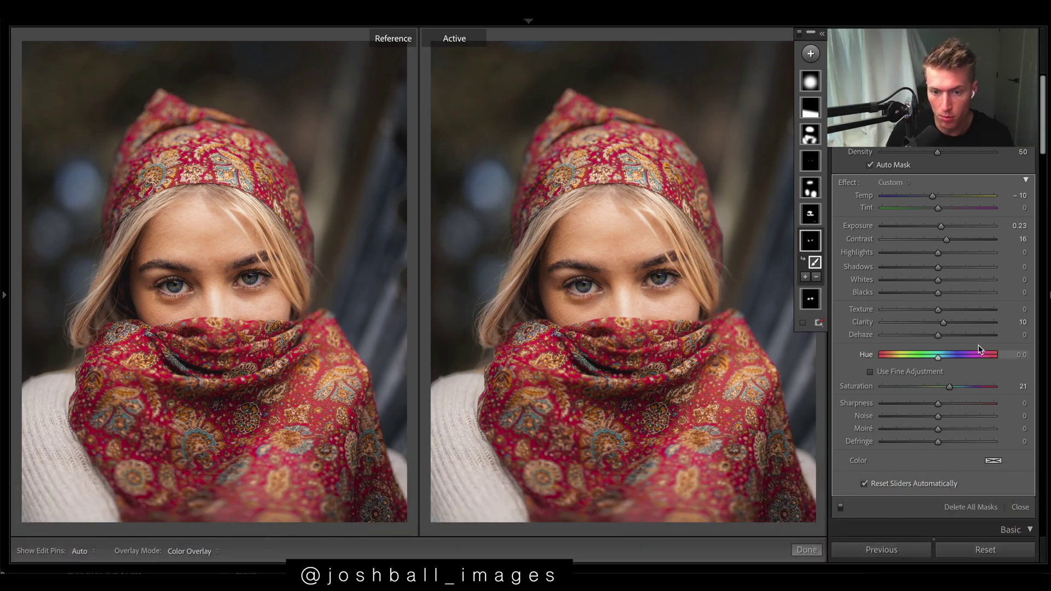
double_click(945, 383)
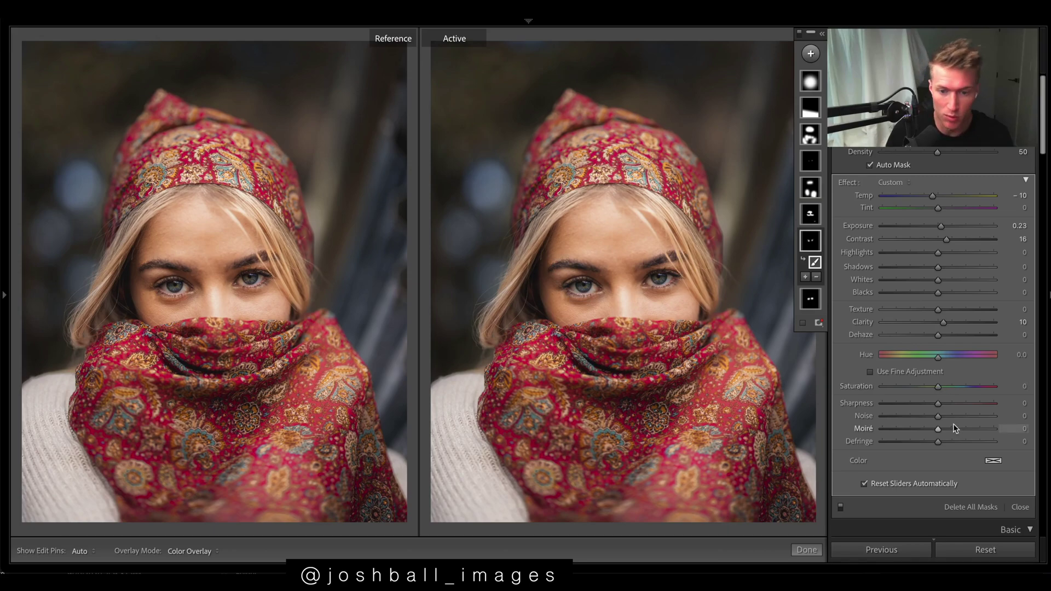
left_click(1022, 386)
type("21")
key("Return")
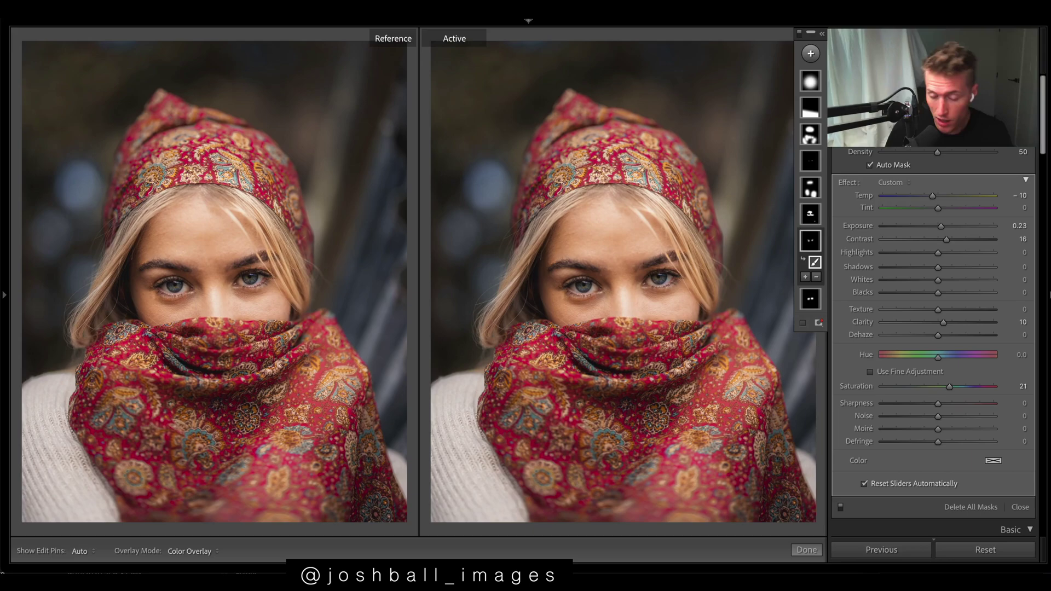
Step: Examine the mask around both eyes by toggling its overlay and temporarily resetting Shadows and Whites, undoing each reset, and finish masking
left_click(810, 298)
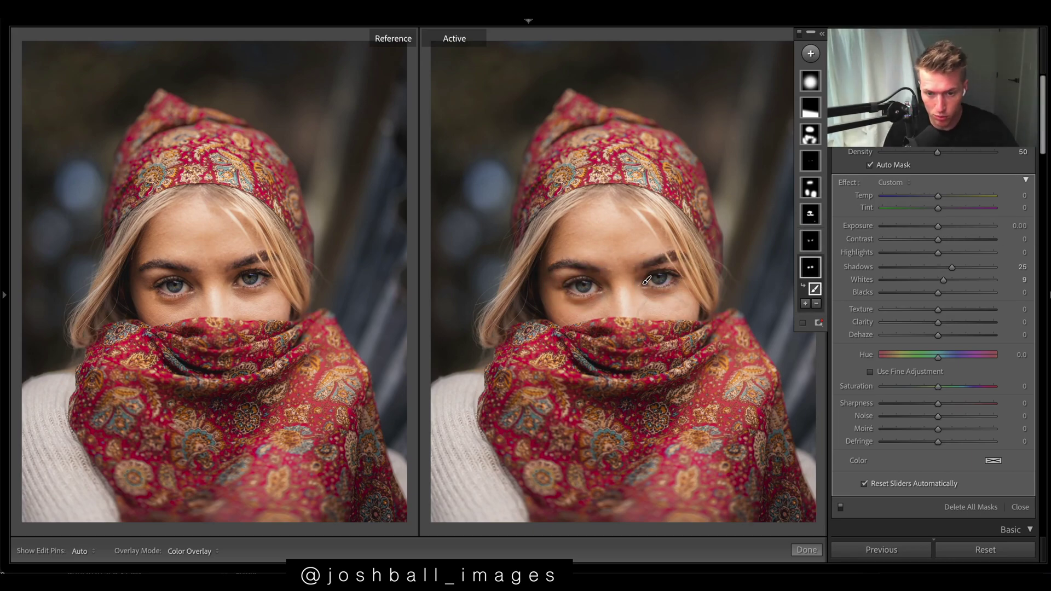
key("o")
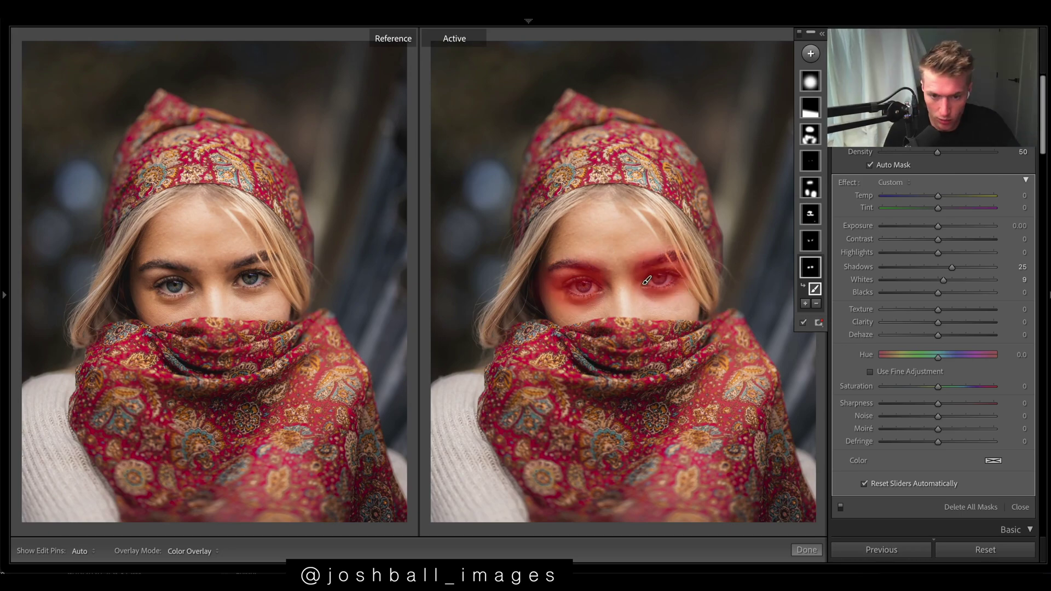
key("o")
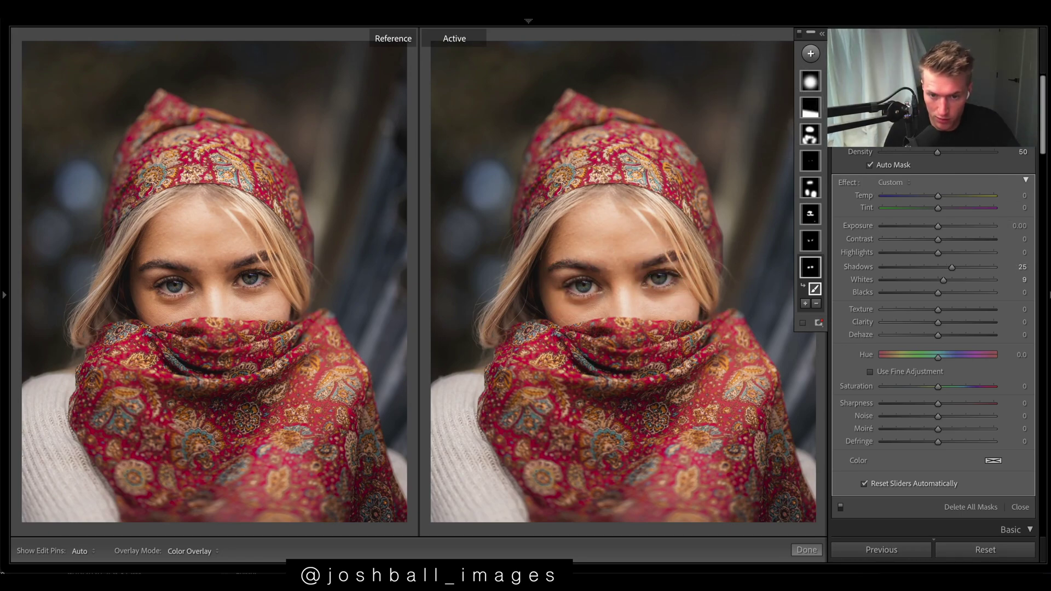
double_click(951, 267)
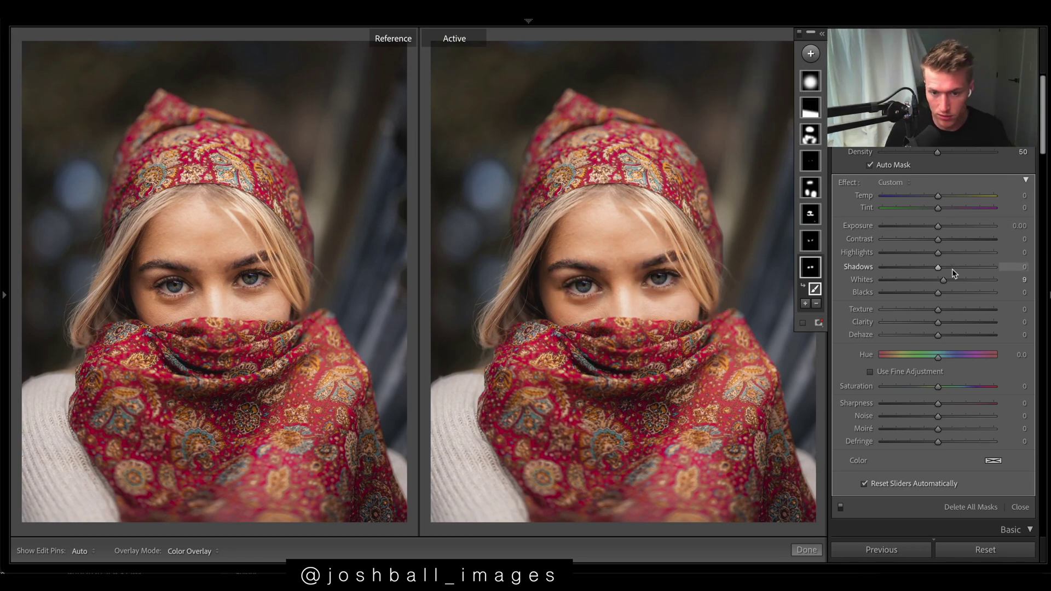
key("ctrl+z")
left_click_drag(943, 280, 938, 282)
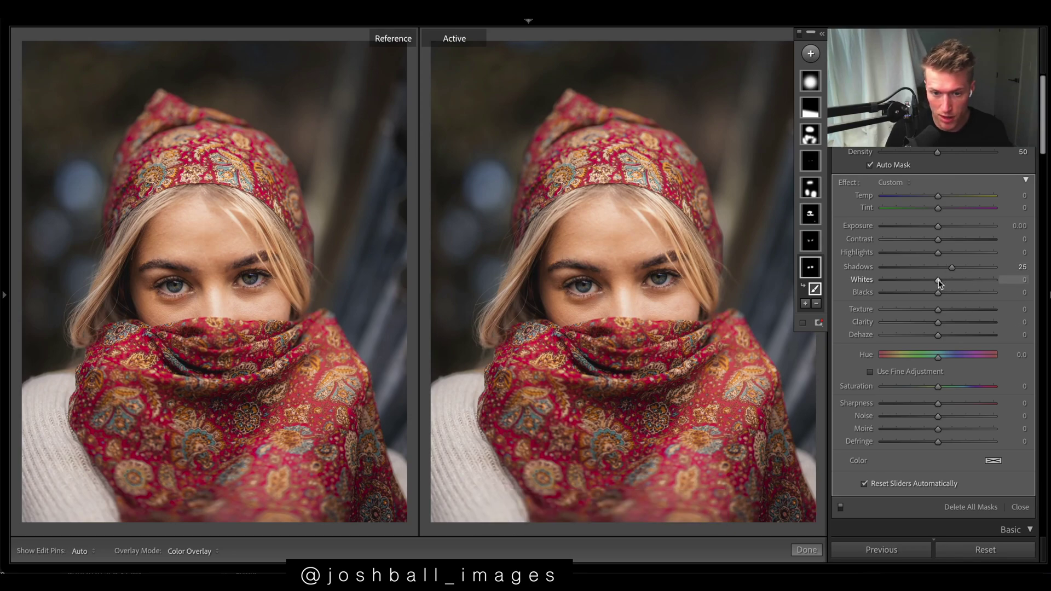
key("ctrl+z")
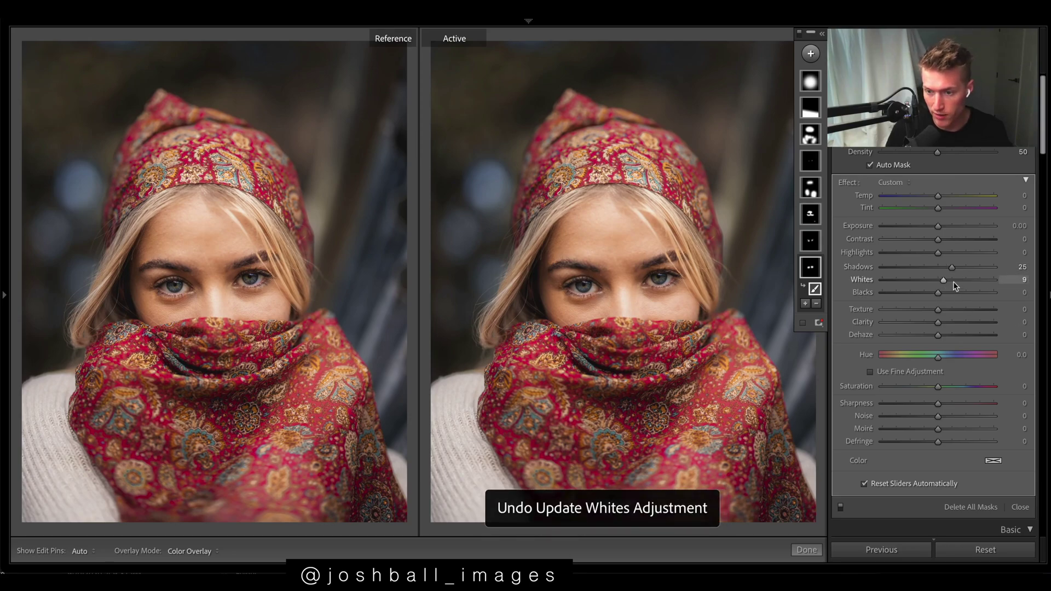
left_click(807, 550)
Step: Compare the active portrait with its Tone Curve adjustments switched off and back on
scroll(1012, 422, "down", 2)
scroll(1012, 422, "down", 1)
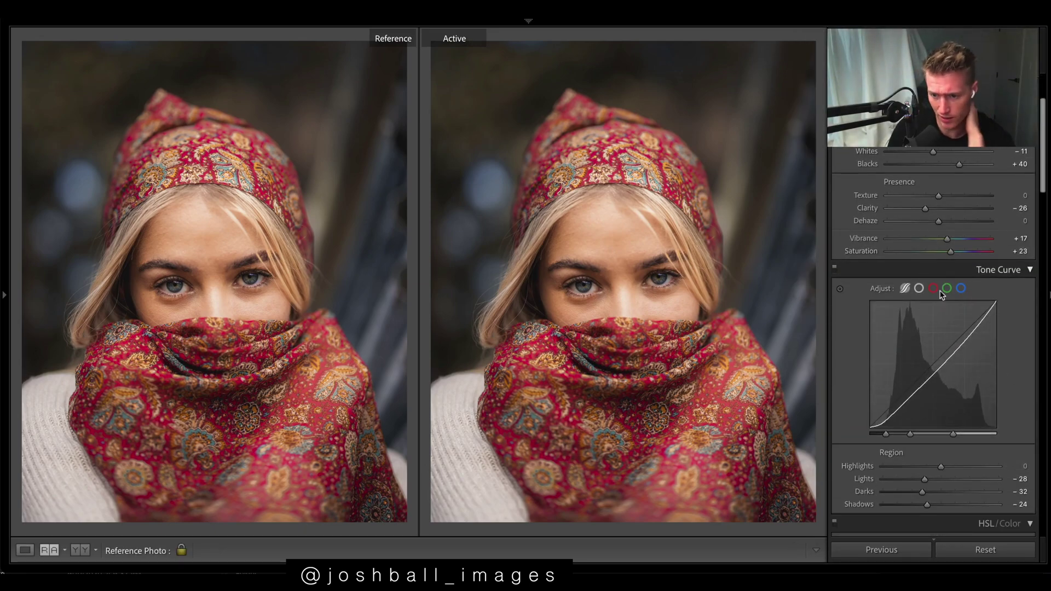
left_click(836, 269)
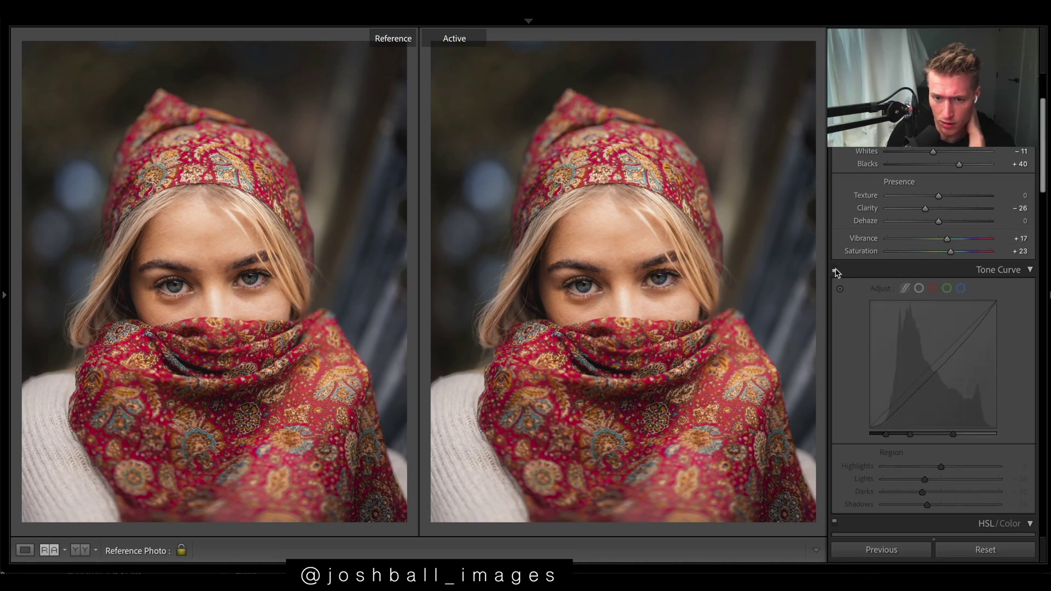
left_click(836, 269)
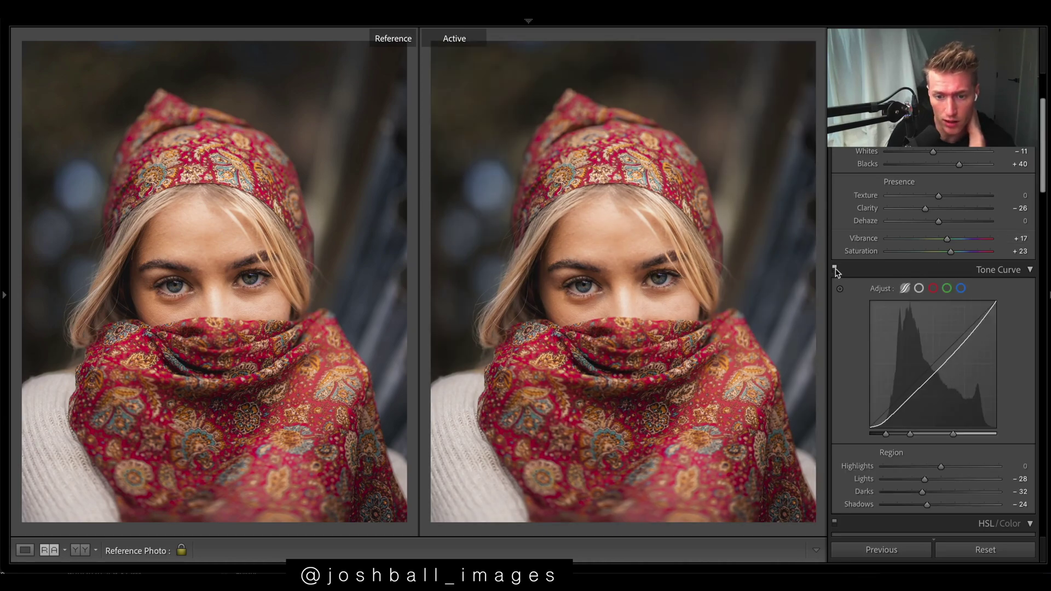
left_click(919, 288)
Step: Temporarily reset all HSL Luminance adjustments to compare their effect on the portrait, and undo the reset
scroll(922, 316, "down", 10)
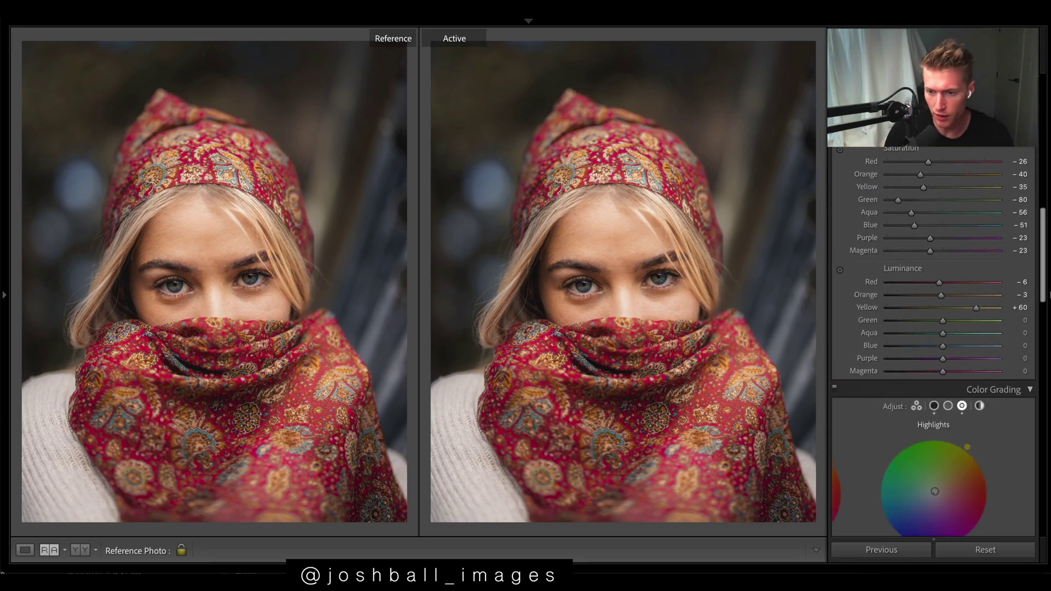
left_click(915, 305, "alt")
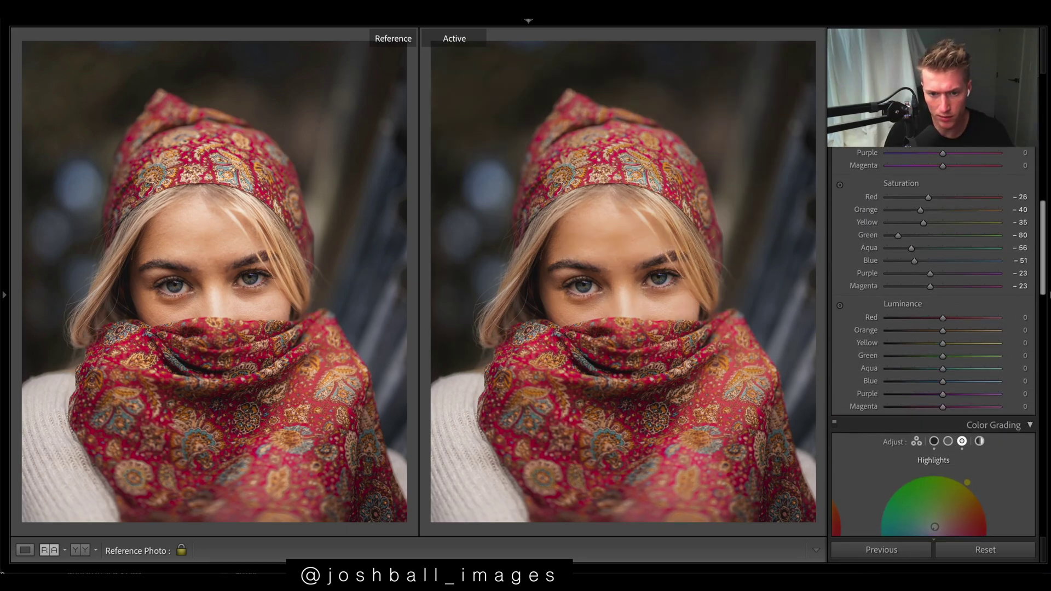
key("ctrl+z")
Step: Review the Color Grading shadows, comparing the photo with the grading switched off, and inspect the Grain amount
scroll(988, 475, "down", 6)
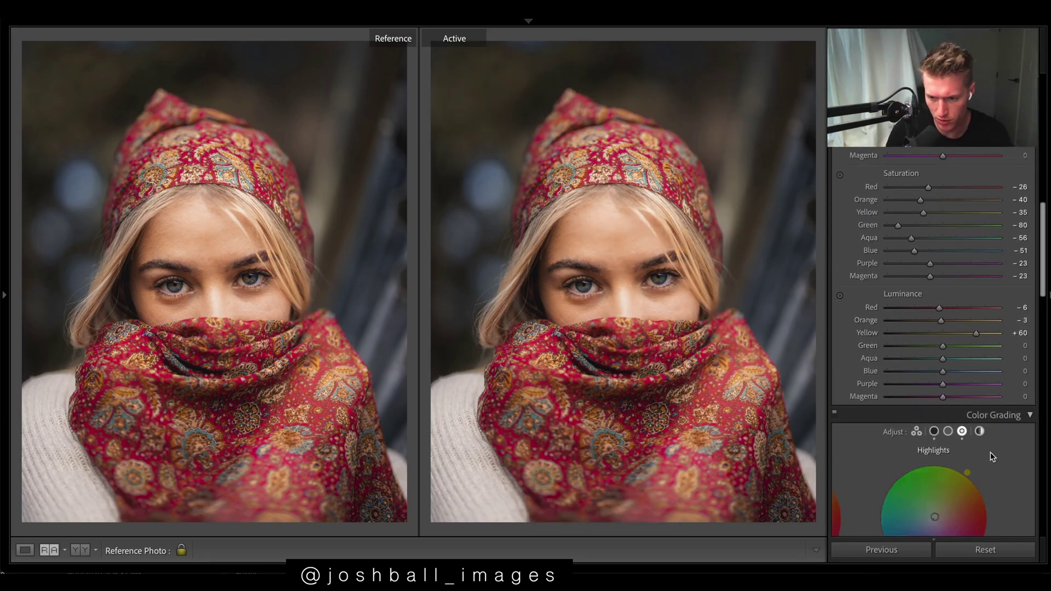
left_click(935, 161)
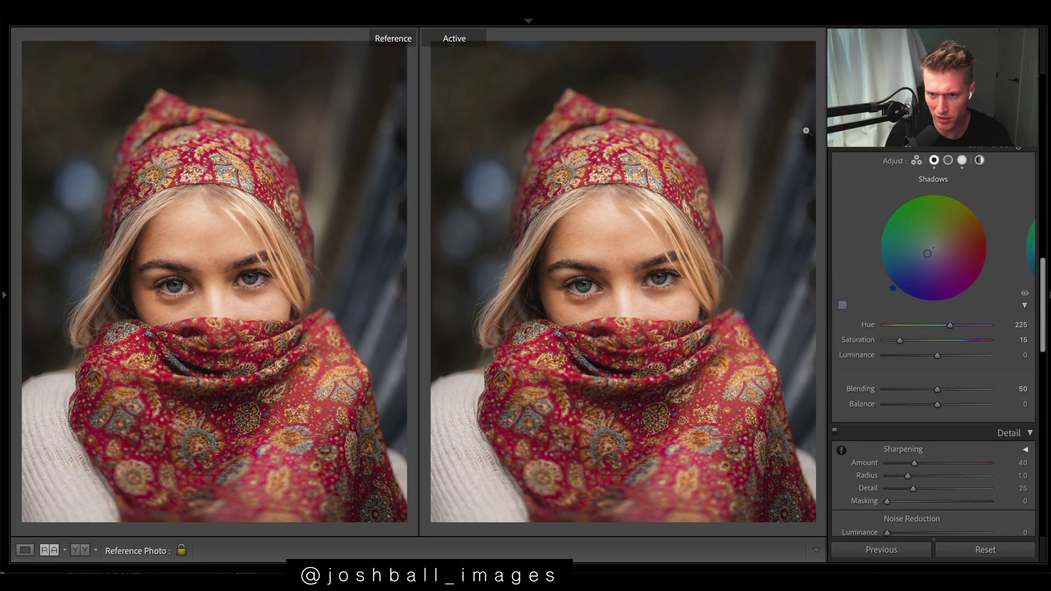
left_click(837, 148)
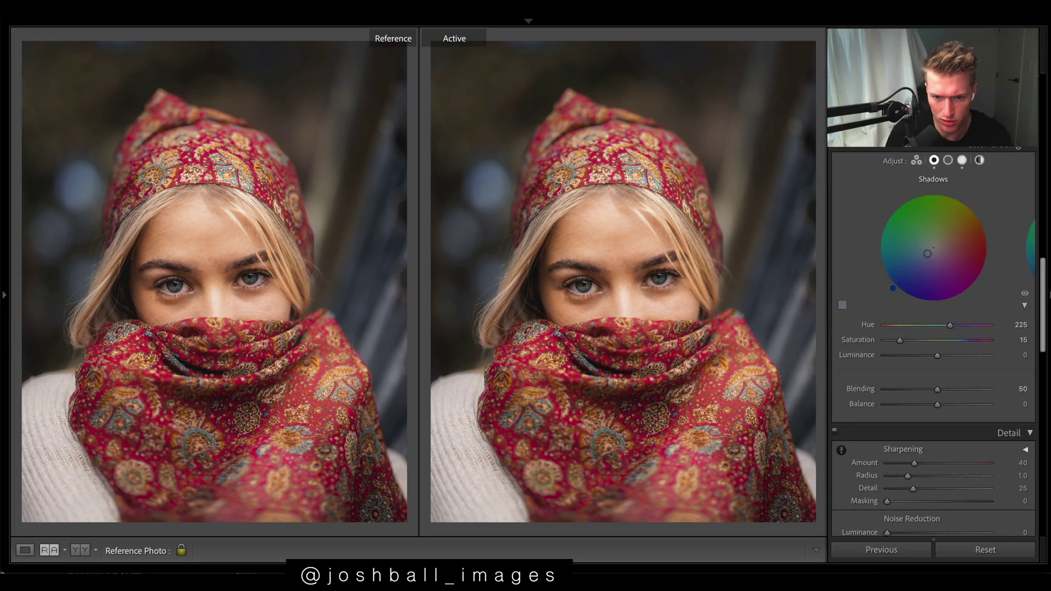
scroll(889, 278, "down", 10)
left_click(904, 302)
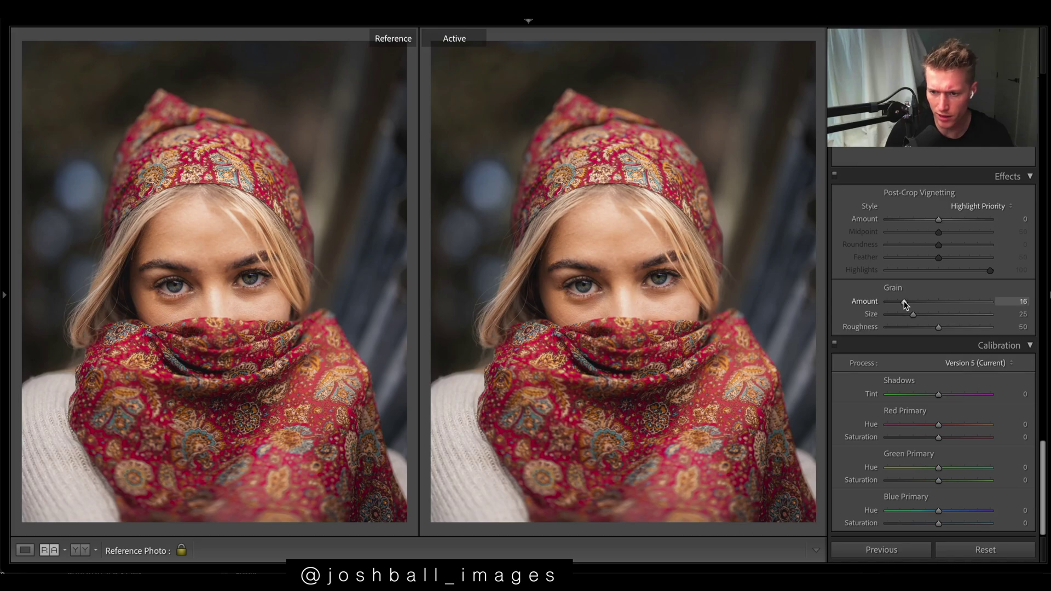
Step: Compare the reference photo with the unedited active portrait by resetting all its settings, and undo the reset
scroll(930, 384, "up", 10)
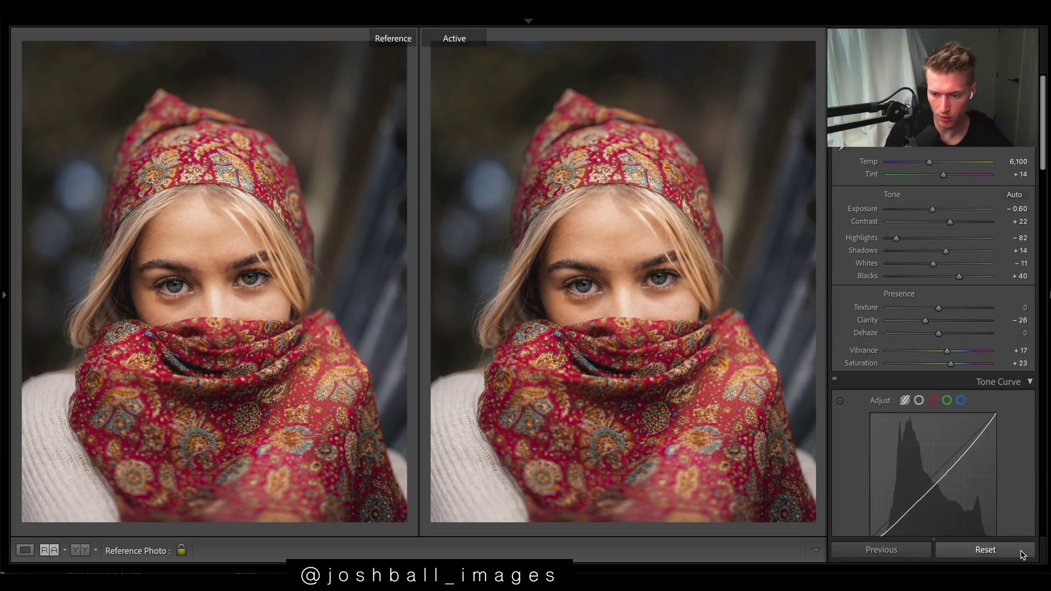
left_click(986, 550)
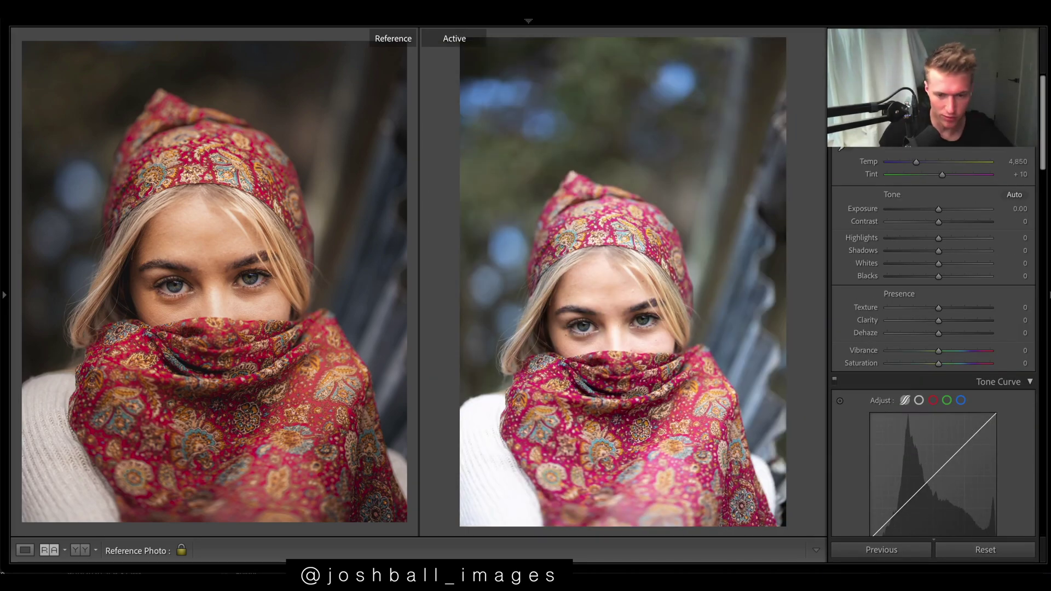
key("ctrl+z")
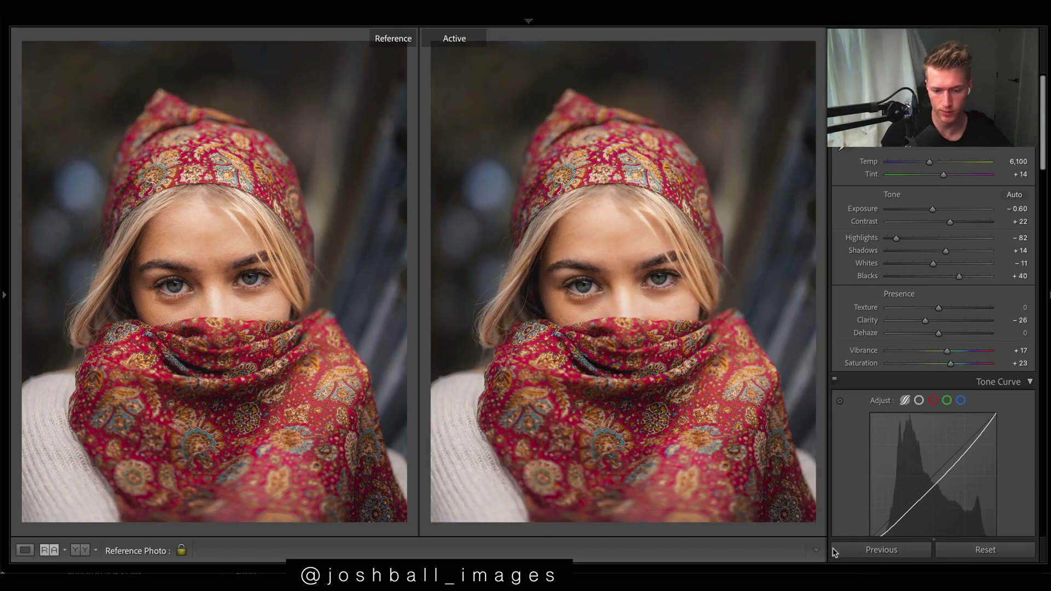
Step: Show the active portrait alone in single-photo view and compare it with its fully reset version, undoing the reset
key("shift+r")
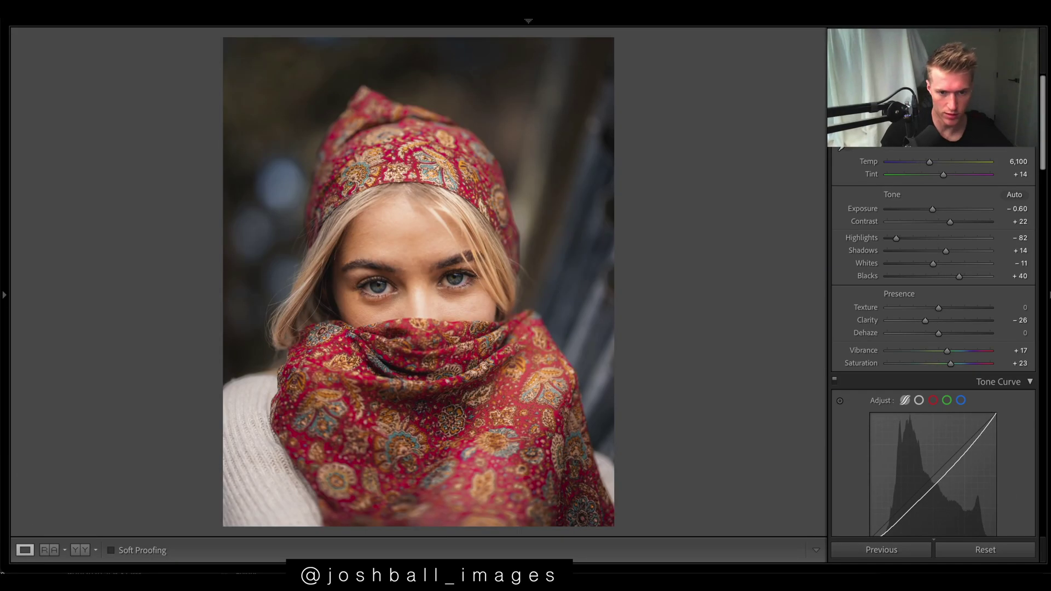
left_click(1007, 556)
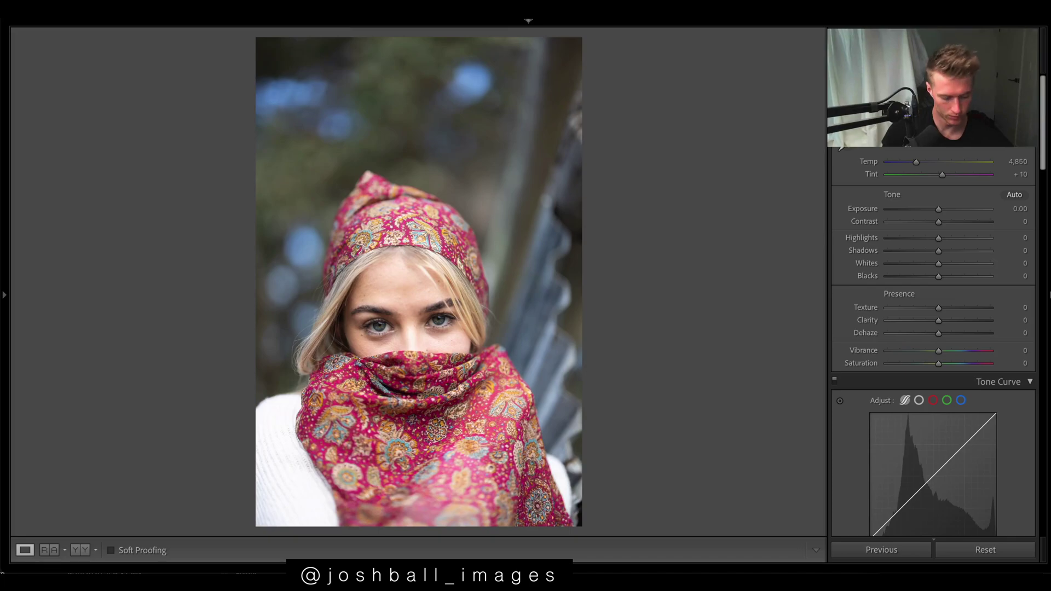
key("ctrl+z")
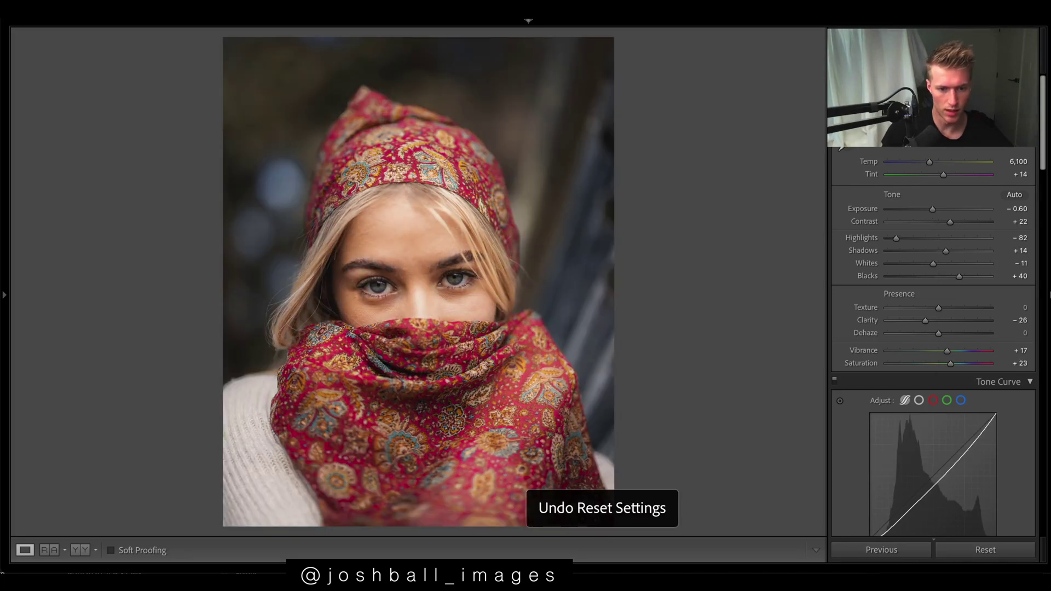